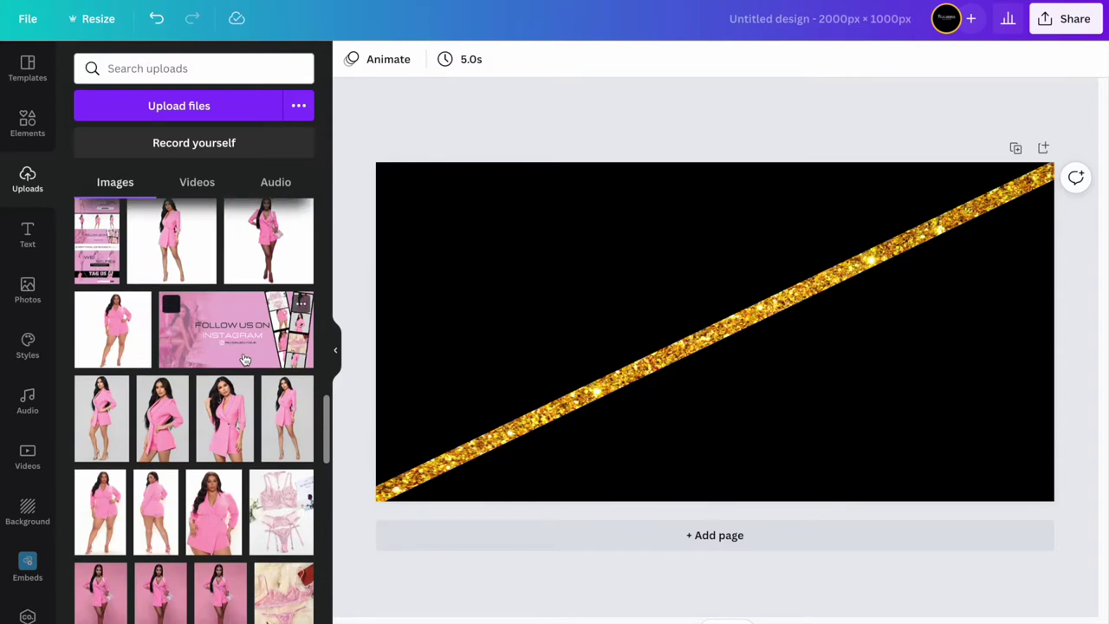
# Add the gold gradient rectangle from the recently used elements to the page.
pyautogui.scroll(-10, 245, 360)
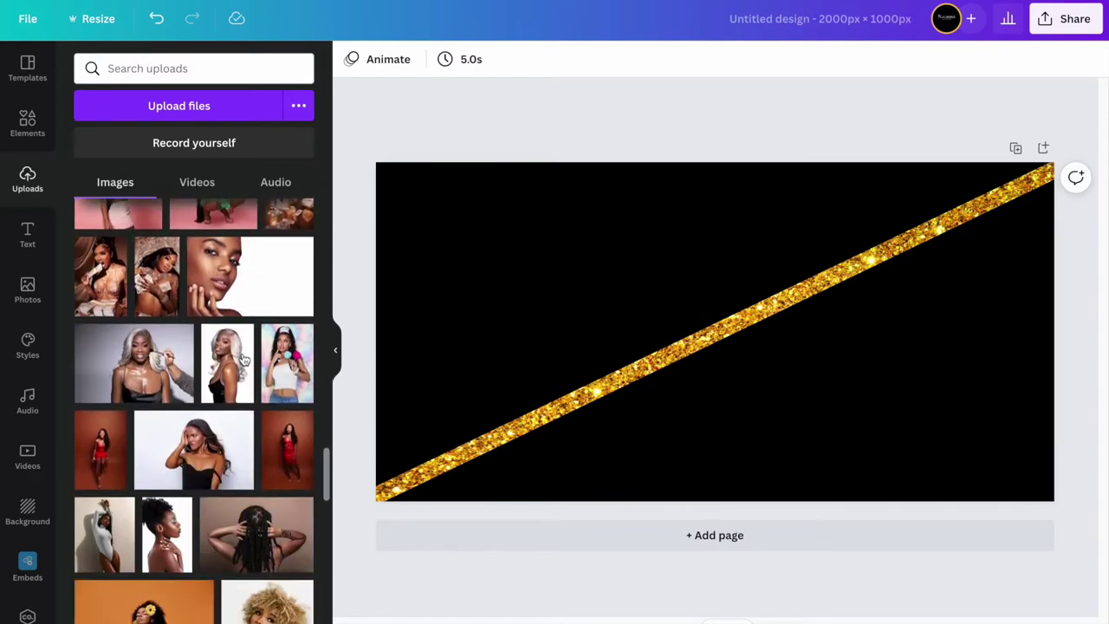
pyautogui.scroll(-4, 245, 360)
pyautogui.click(28, 122)
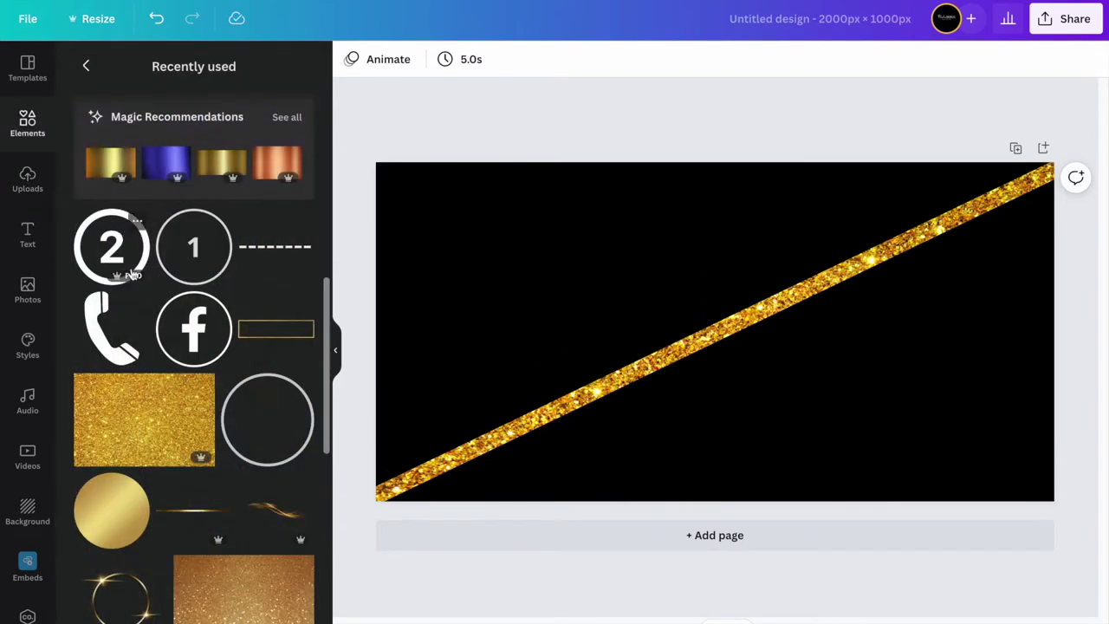
pyautogui.scroll(-3, 254, 364)
pyautogui.click(257, 396)
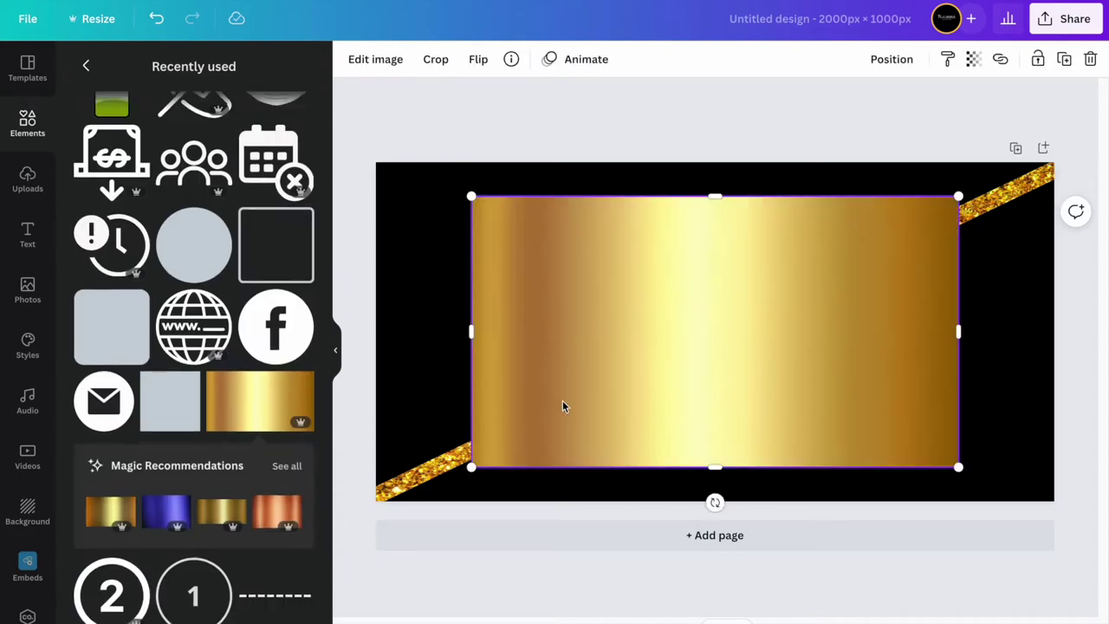
# Rotate the gold gradient to -26° and enlarge it to fill the area below the diagonal glitter strip.
pyautogui.moveTo(472, 196); pyautogui.dragTo(600, 288)
pyautogui.moveTo(782, 502); pyautogui.dragTo(828, 477)
pyautogui.moveTo(779, 362); pyautogui.dragTo(581, 510)
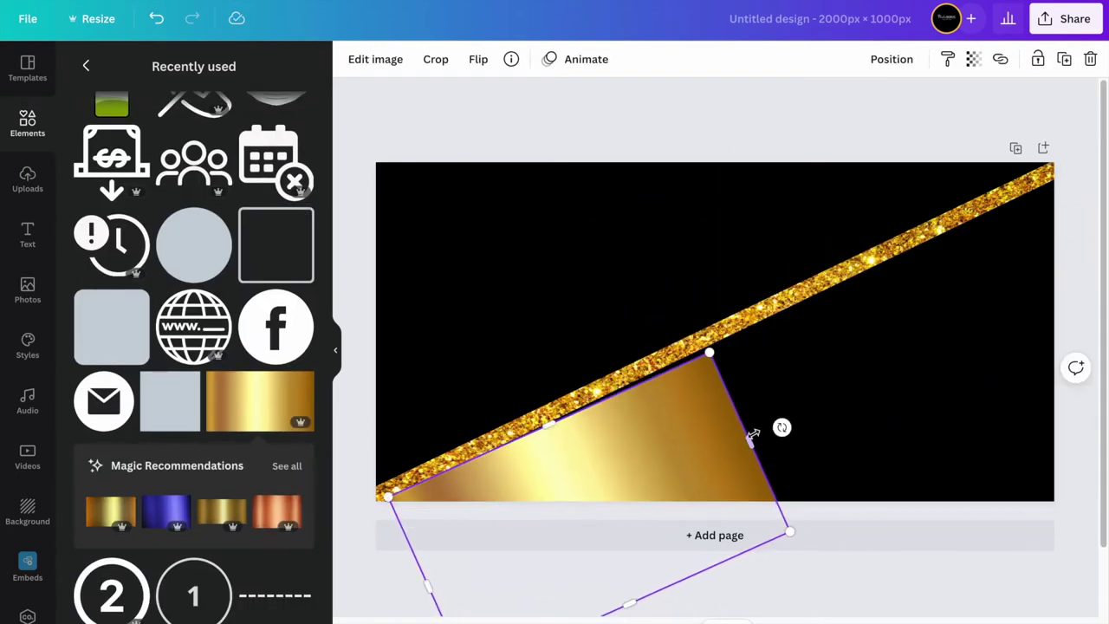
pyautogui.moveTo(747, 445); pyautogui.dragTo(1097, 275)
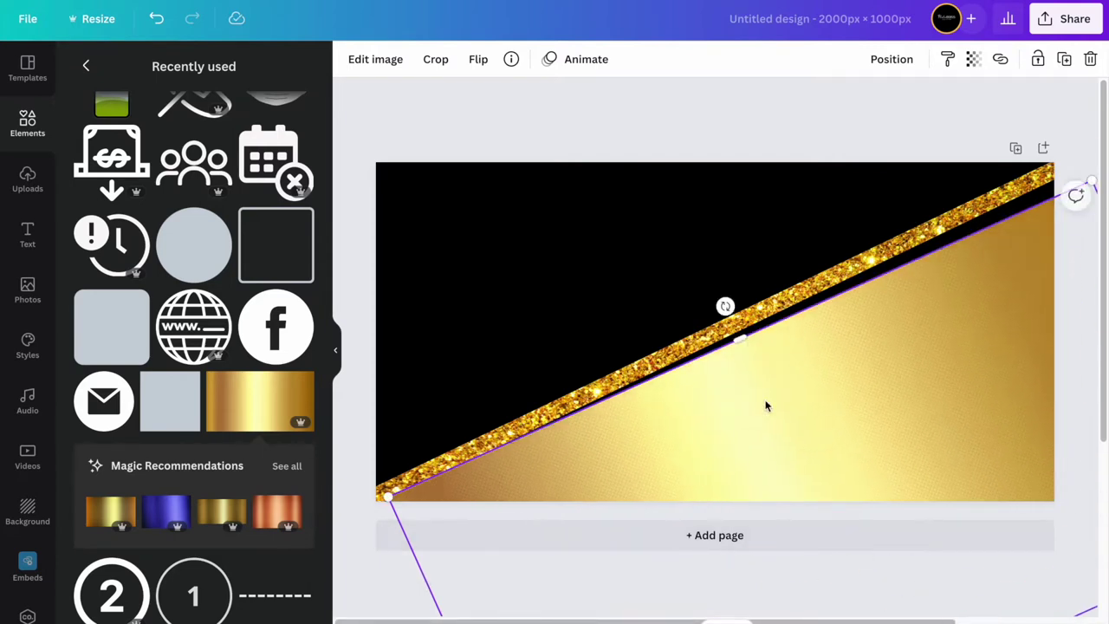
pyautogui.moveTo(736, 333); pyautogui.dragTo(711, 298)
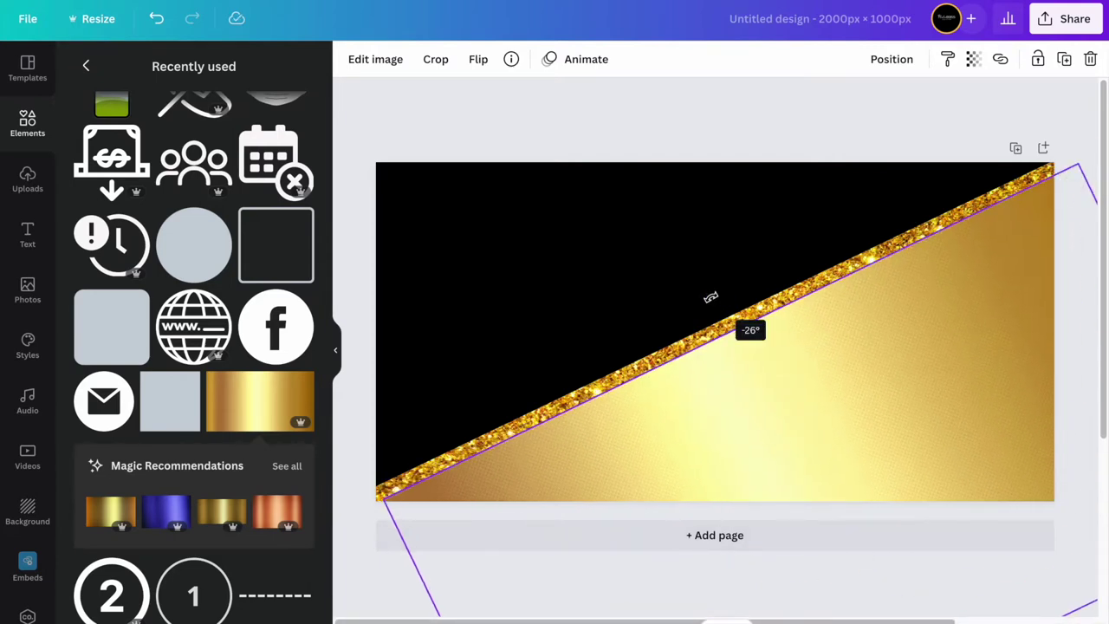
pyautogui.click(708, 135)
# Look through the uploaded images for the hair collection logo and the matching model photos.
pyautogui.click(27, 179)
pyautogui.scroll(-5, 212, 386)
pyautogui.scroll(-15, 213, 386)
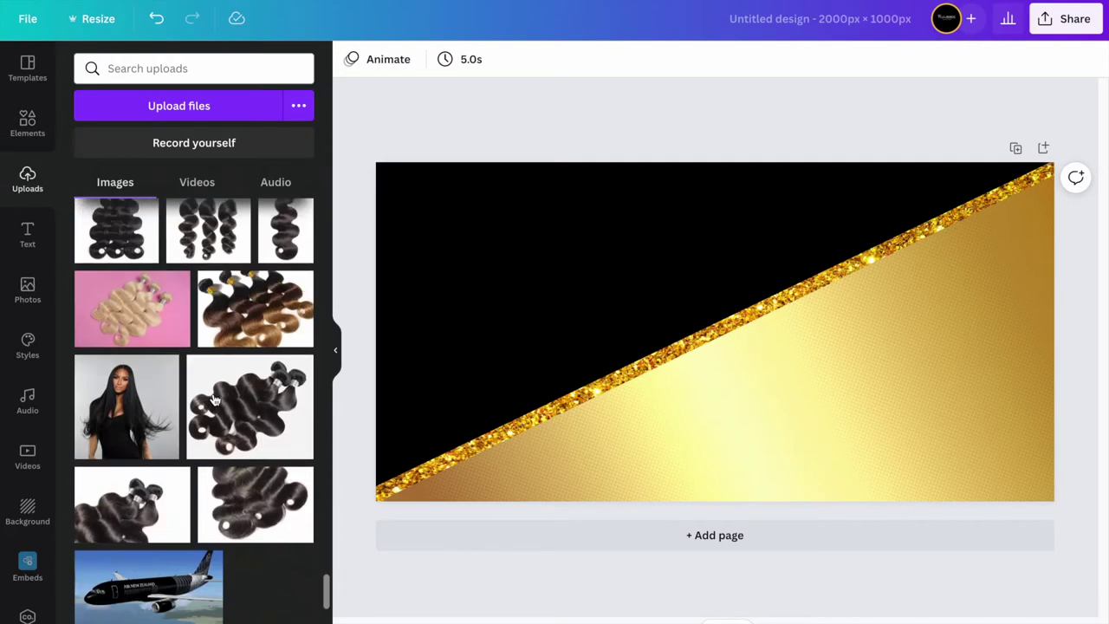
pyautogui.scroll(-15, 215, 400)
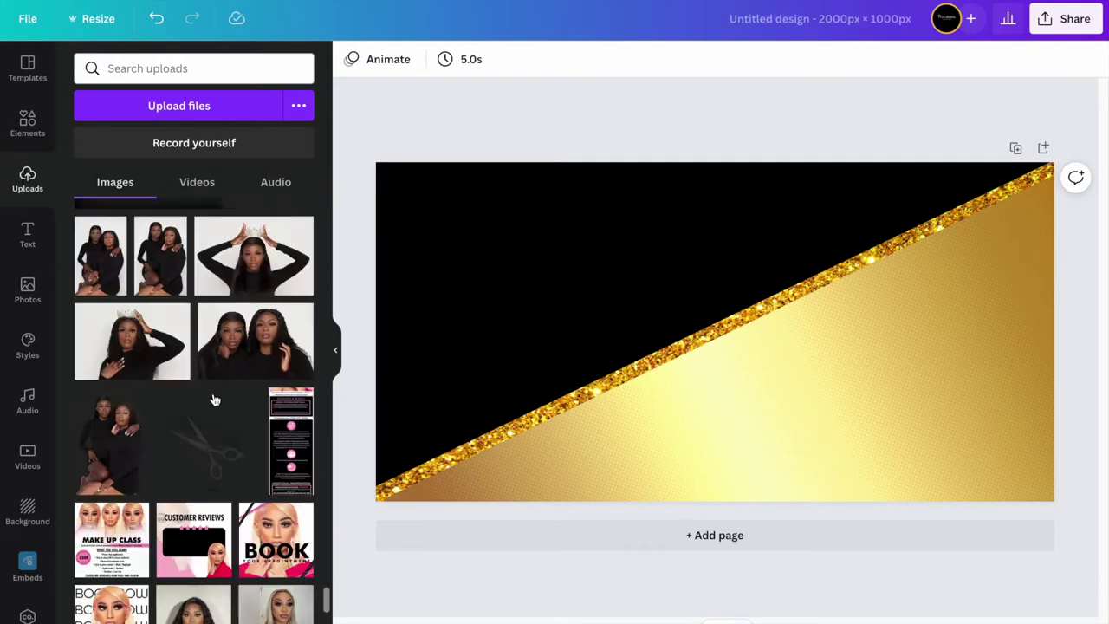
pyautogui.scroll(-15, 215, 400)
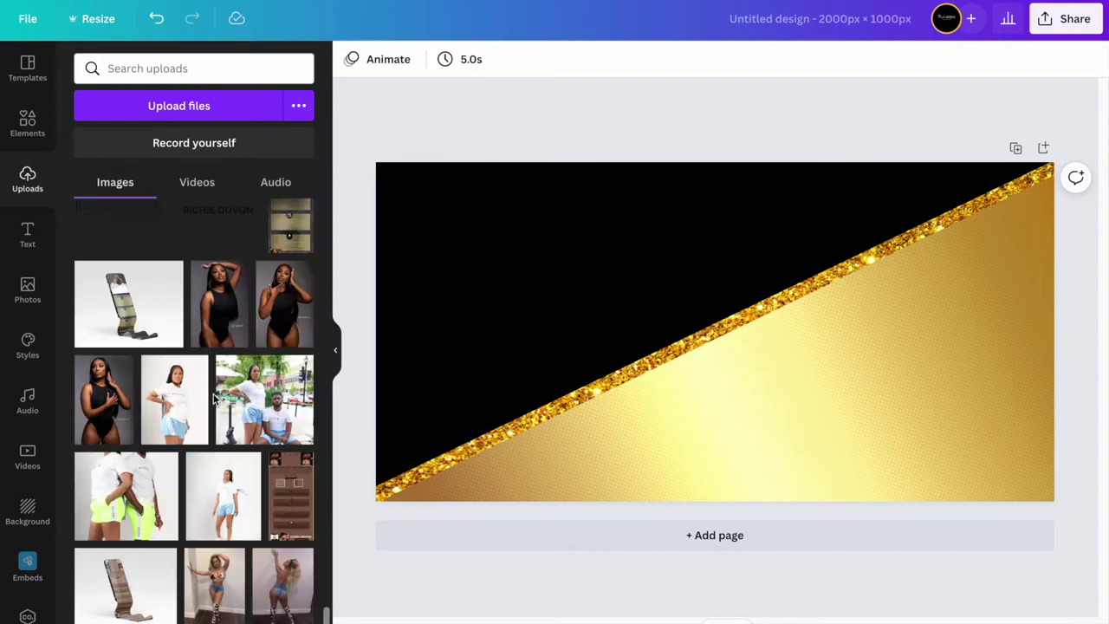
pyautogui.scroll(-15, 215, 400)
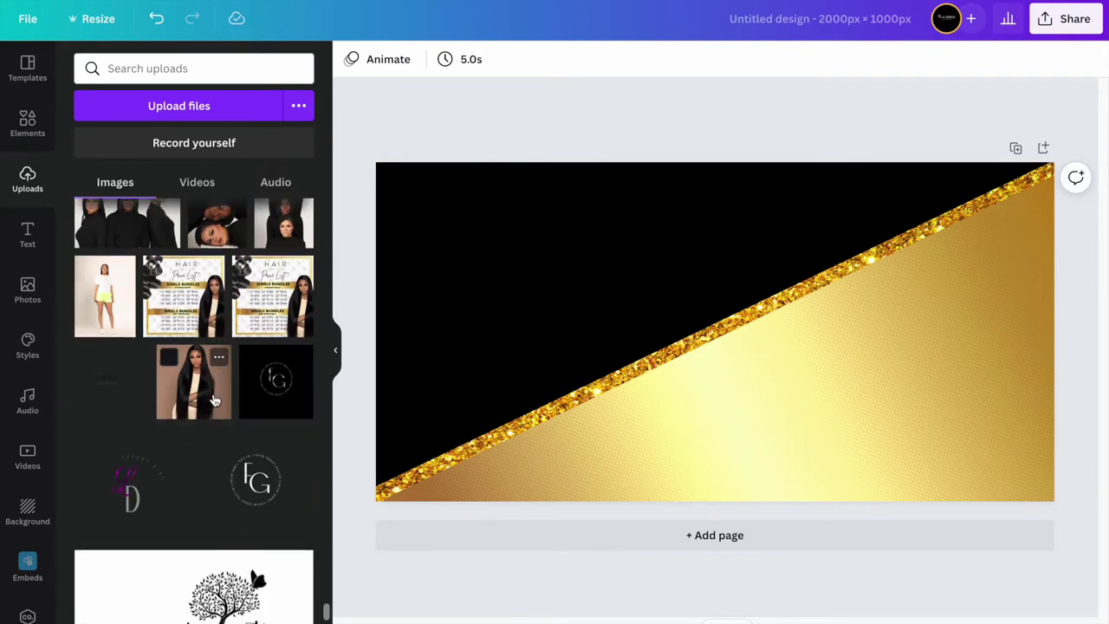
pyautogui.click(215, 400)
pyautogui.moveTo(682, 316); pyautogui.dragTo(590, 252)
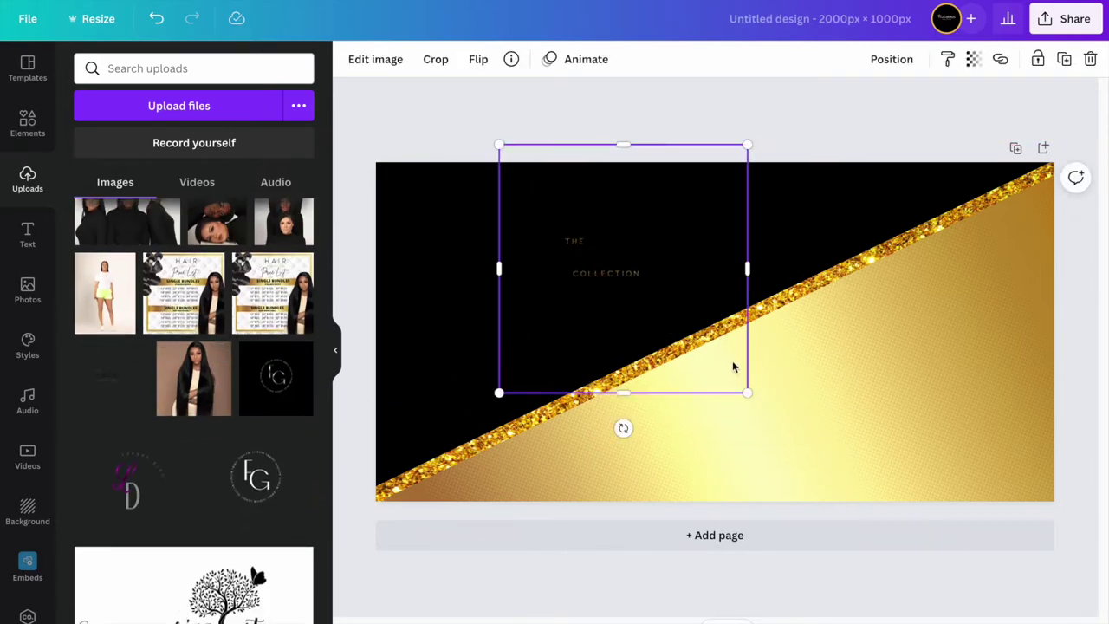
pyautogui.moveTo(624, 392); pyautogui.dragTo(624, 303)
pyautogui.press('Delete')
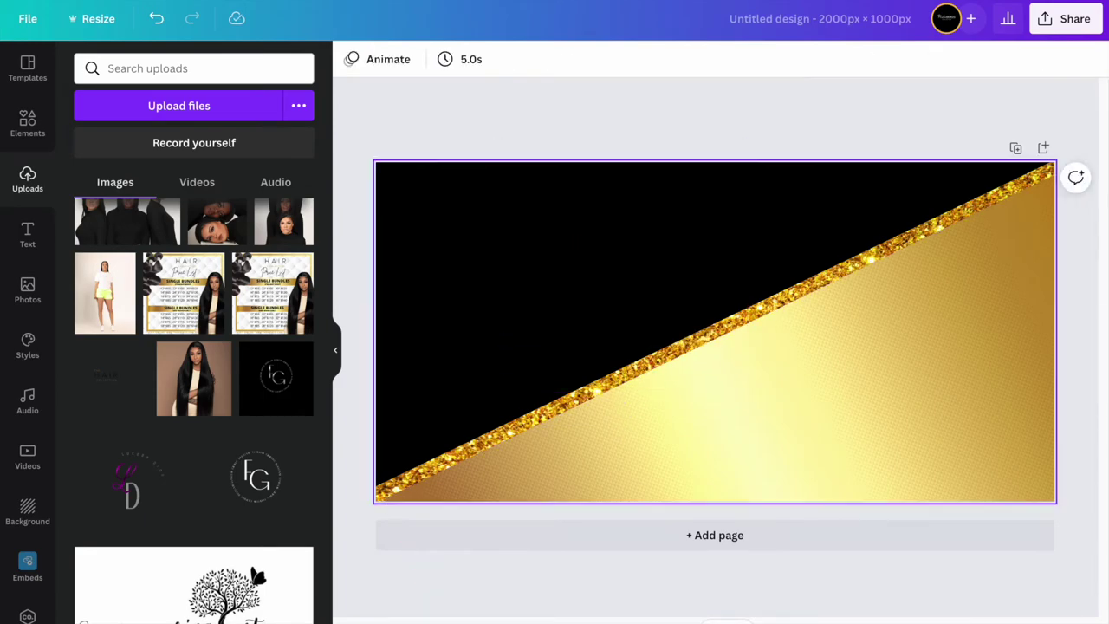
# Add the uploaded HAIR logo and the seated model photo, moving the photo to the right side of the page.
pyautogui.scroll(-3, 293, 404)
pyautogui.scroll(-15, 293, 404)
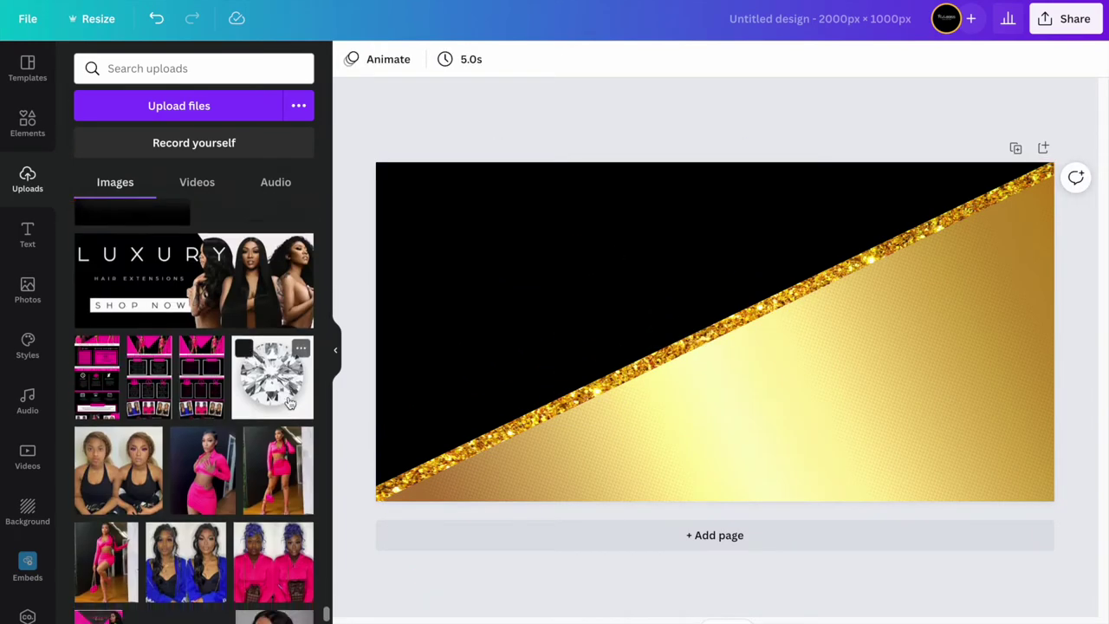
pyautogui.scroll(-3, 291, 404)
pyautogui.click(86, 389)
pyautogui.click(179, 389)
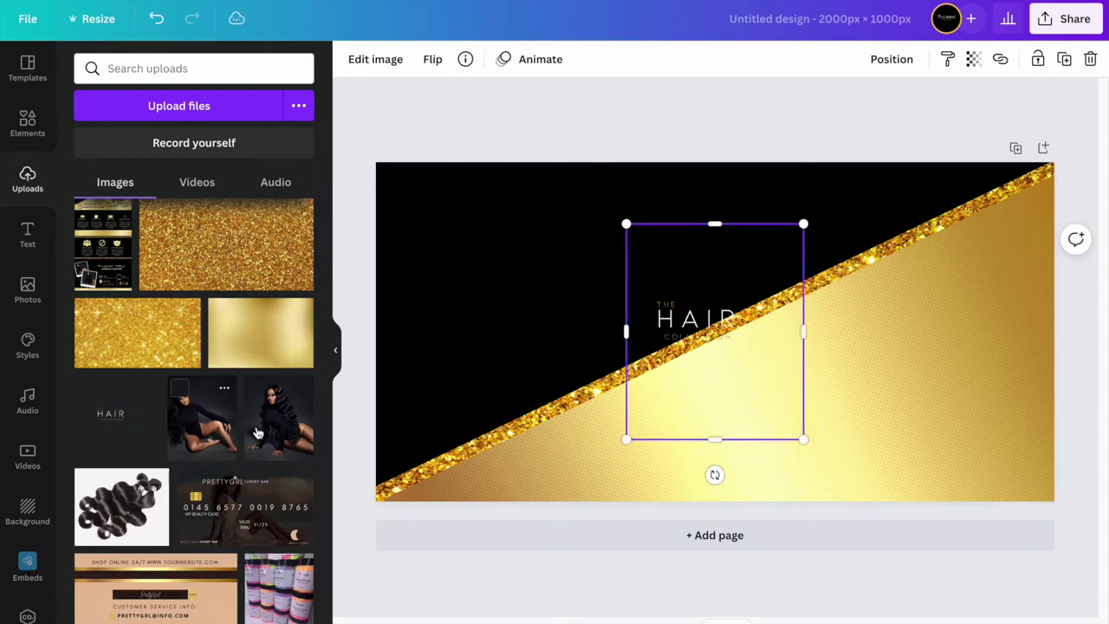
pyautogui.moveTo(747, 320); pyautogui.dragTo(915, 320)
pyautogui.moveTo(927, 364); pyautogui.dragTo(987, 326)
# Add the uploaded photo of the model leaning forward, enlarge it and place it against the page's upper edge on the left.
pyautogui.click(286, 429)
pyautogui.moveTo(743, 389); pyautogui.dragTo(646, 346)
pyautogui.moveTo(539, 304); pyautogui.dragTo(416, 310)
pyautogui.moveTo(566, 196); pyautogui.dragTo(567, 162)
# Remove the leaning model photo's background, crop its sides and enlarge the cut-out along the page's left edge.
pyautogui.click(375, 59)
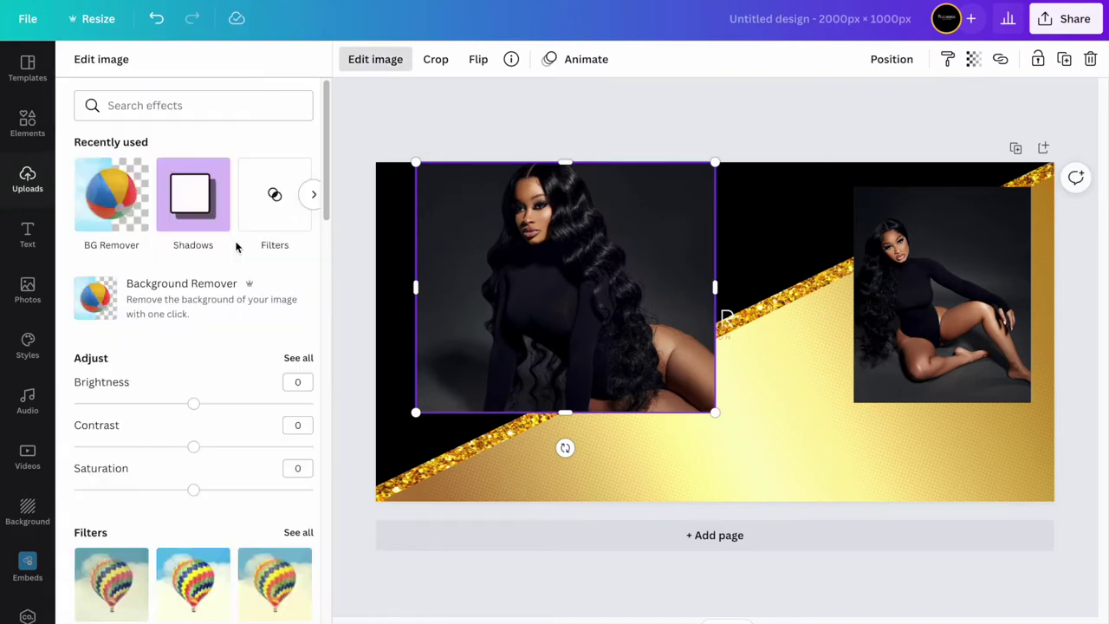
pyautogui.click(101, 214)
pyautogui.moveTo(588, 333); pyautogui.dragTo(548, 352)
pyautogui.moveTo(376, 306); pyautogui.dragTo(441, 307)
pyautogui.moveTo(540, 308); pyautogui.dragTo(475, 299)
pyautogui.moveTo(610, 297); pyautogui.dragTo(497, 295)
pyautogui.moveTo(437, 421); pyautogui.dragTo(461, 547)
pyautogui.moveTo(468, 379); pyautogui.dragTo(481, 372)
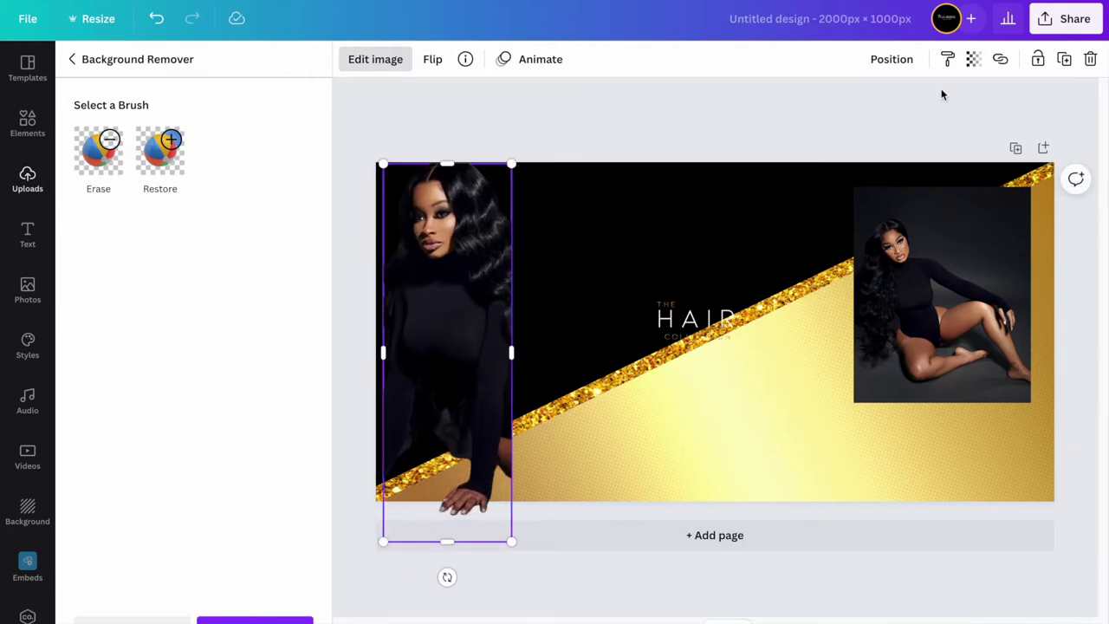
# Send the leaning model cut-out backward behind the glitter strip, widen its crop and align it to the page's upper left corner.
pyautogui.click(892, 58)
pyautogui.click(834, 108)
pyautogui.click(466, 336)
pyautogui.moveTo(514, 355); pyautogui.dragTo(544, 356)
pyautogui.moveTo(384, 353); pyautogui.dragTo(365, 353)
pyautogui.moveTo(468, 321); pyautogui.dragTo(469, 329)
pyautogui.moveTo(460, 172); pyautogui.dragTo(460, 163)
pyautogui.click(602, 152)
pyautogui.click(490, 317)
pyautogui.moveTo(544, 354); pyautogui.dragTo(572, 354)
pyautogui.click(634, 118)
# Crop the empty margins off the HAIR COLLECTION logo, then enlarge and place it in the black area beside the leaning model.
pyautogui.click(677, 260)
pyautogui.moveTo(713, 209); pyautogui.dragTo(703, 299)
pyautogui.moveTo(715, 462); pyautogui.dragTo(715, 355)
pyautogui.moveTo(592, 324); pyautogui.dragTo(640, 323)
pyautogui.moveTo(838, 326); pyautogui.dragTo(798, 444)
pyautogui.moveTo(752, 367); pyautogui.dragTo(681, 269)
pyautogui.moveTo(590, 270); pyautogui.dragTo(528, 344)
pyautogui.moveTo(627, 258); pyautogui.dragTo(678, 243)
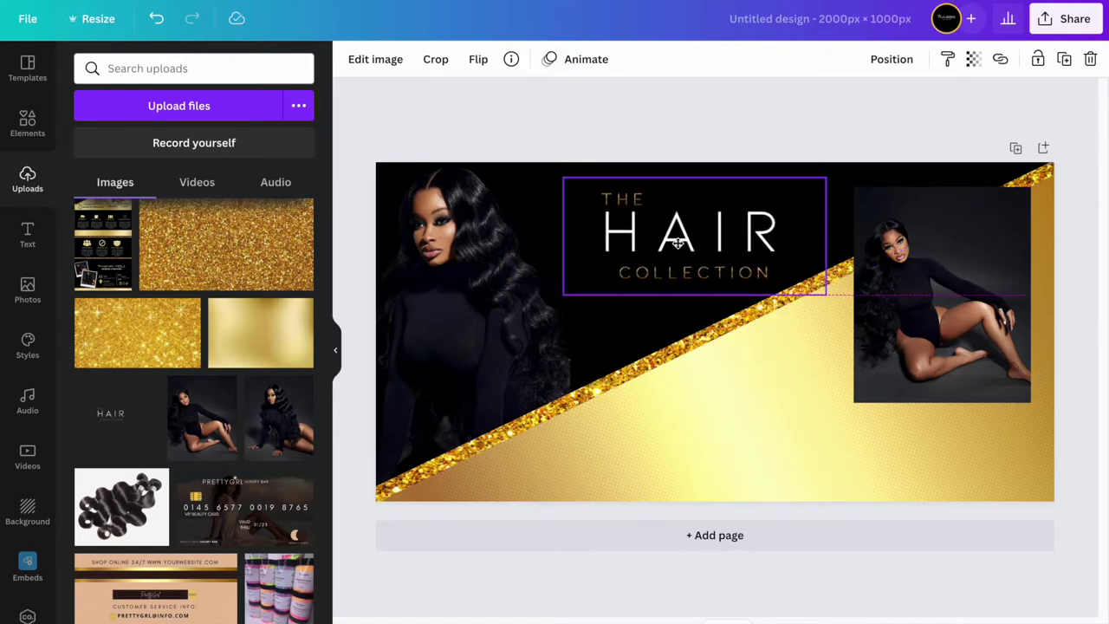
pyautogui.moveTo(824, 293); pyautogui.dragTo(844, 303)
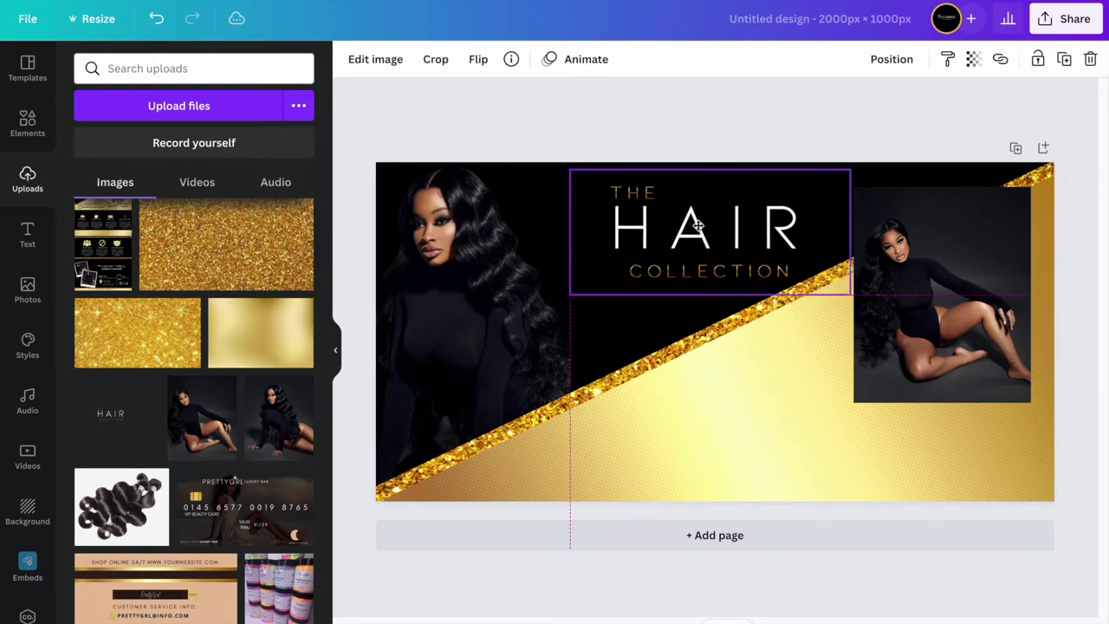
pyautogui.click(718, 132)
# Move the seated model photo inward onto the gold area and remove its background.
pyautogui.moveTo(921, 314)
pyautogui.mouseDown()
pyautogui.moveTo(800, 390)
pyautogui.moveTo(851, 351)
pyautogui.mouseUp()
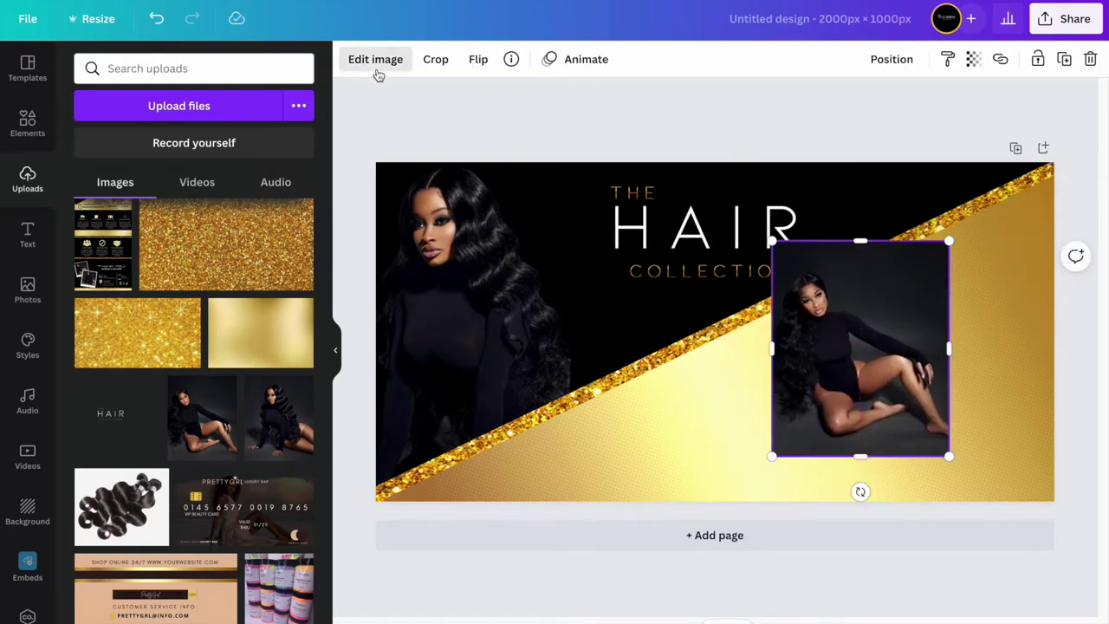
pyautogui.click(375, 59)
pyautogui.click(111, 190)
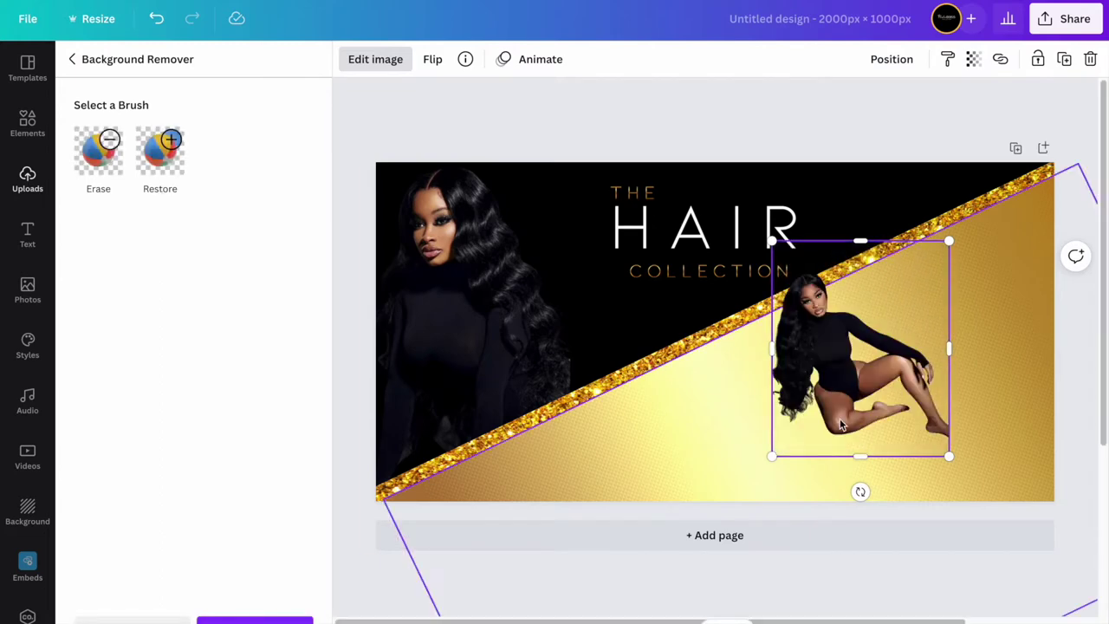
# Enlarge the seated model cut-out and place it in the page's lower right corner on the gold gradient.
pyautogui.moveTo(950, 456); pyautogui.dragTo(1008, 529)
pyautogui.moveTo(899, 436); pyautogui.dragTo(959, 420)
pyautogui.click(892, 60)
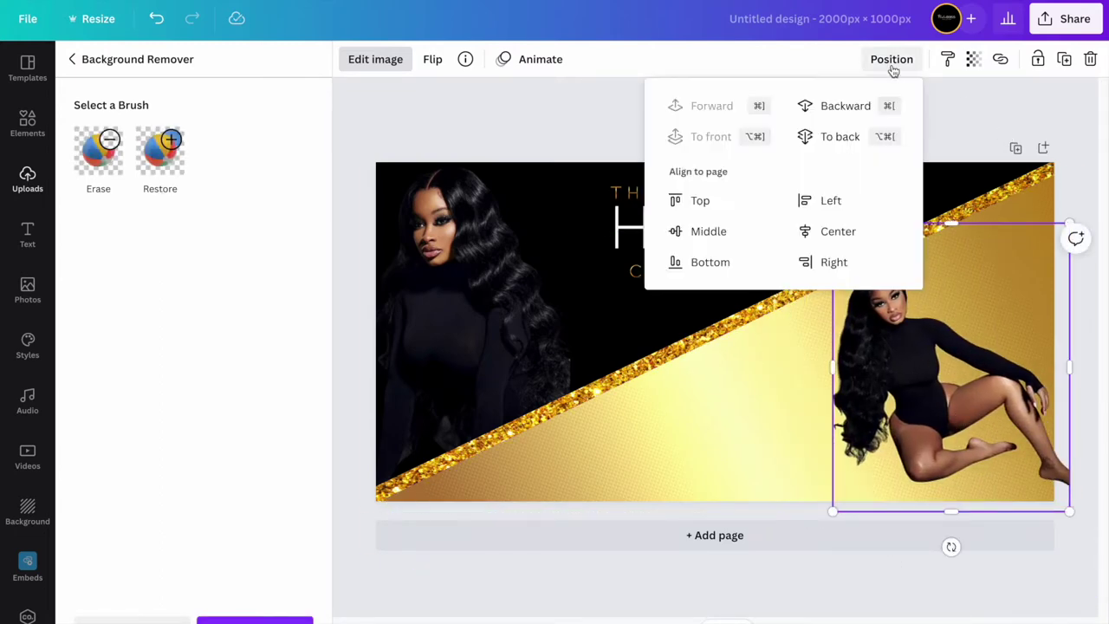
pyautogui.click(965, 97)
pyautogui.moveTo(1069, 512); pyautogui.dragTo(1082, 527)
pyautogui.click(1066, 174)
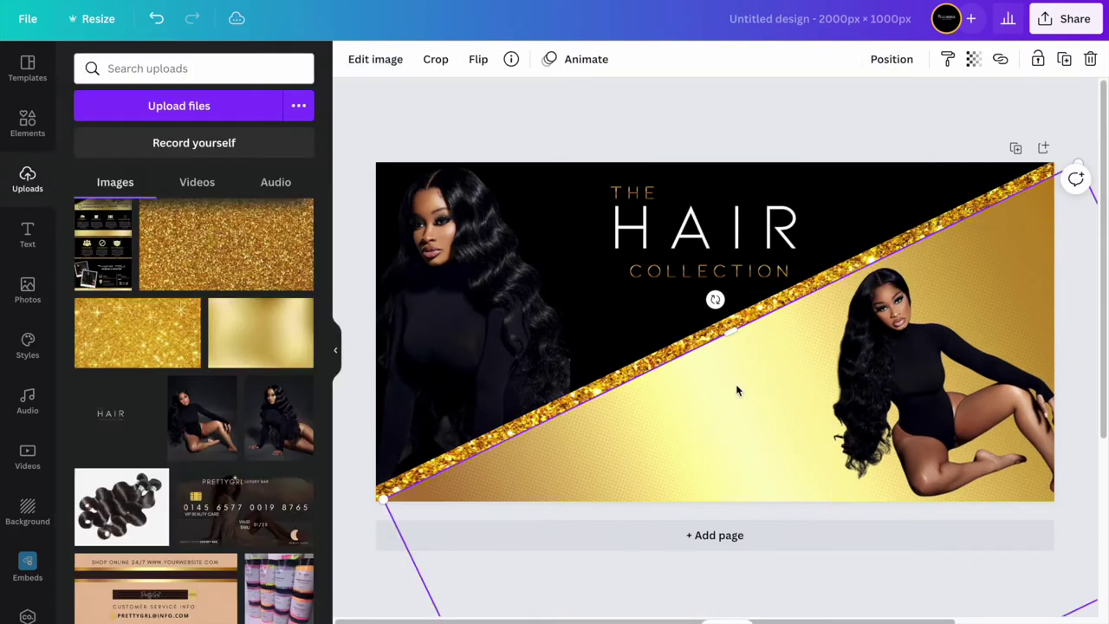
# Duplicate the seated model cut-out, move the copy to the lower middle of the gold area and tilt it clockwise.
pyautogui.click(876, 364)
pyautogui.click(1065, 60)
pyautogui.moveTo(893, 359); pyautogui.dragTo(718, 448)
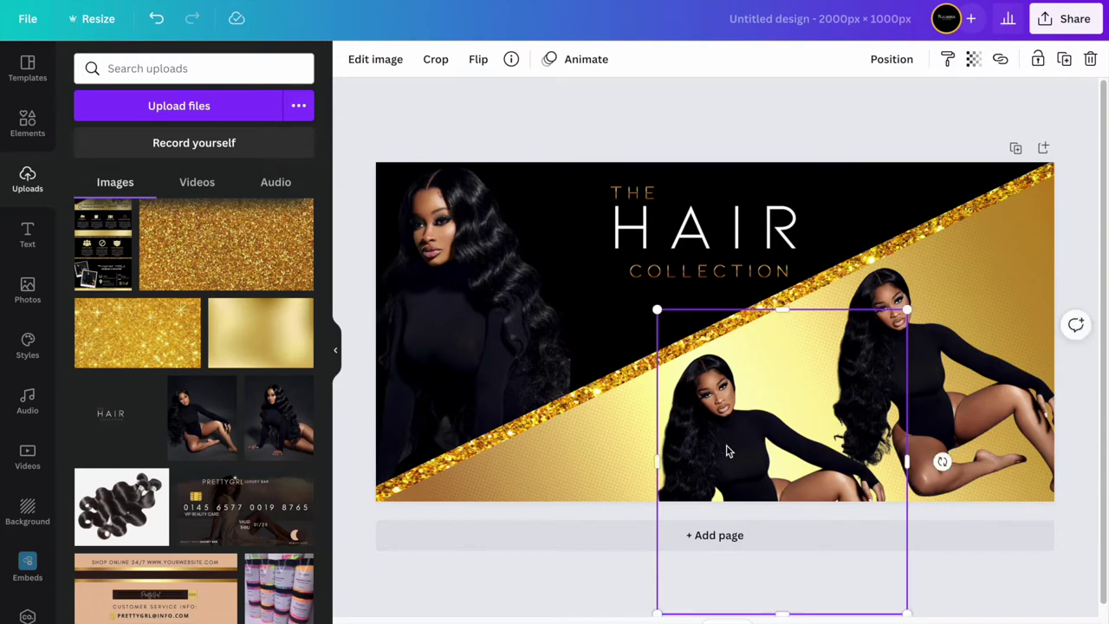
pyautogui.moveTo(943, 461); pyautogui.dragTo(939, 500)
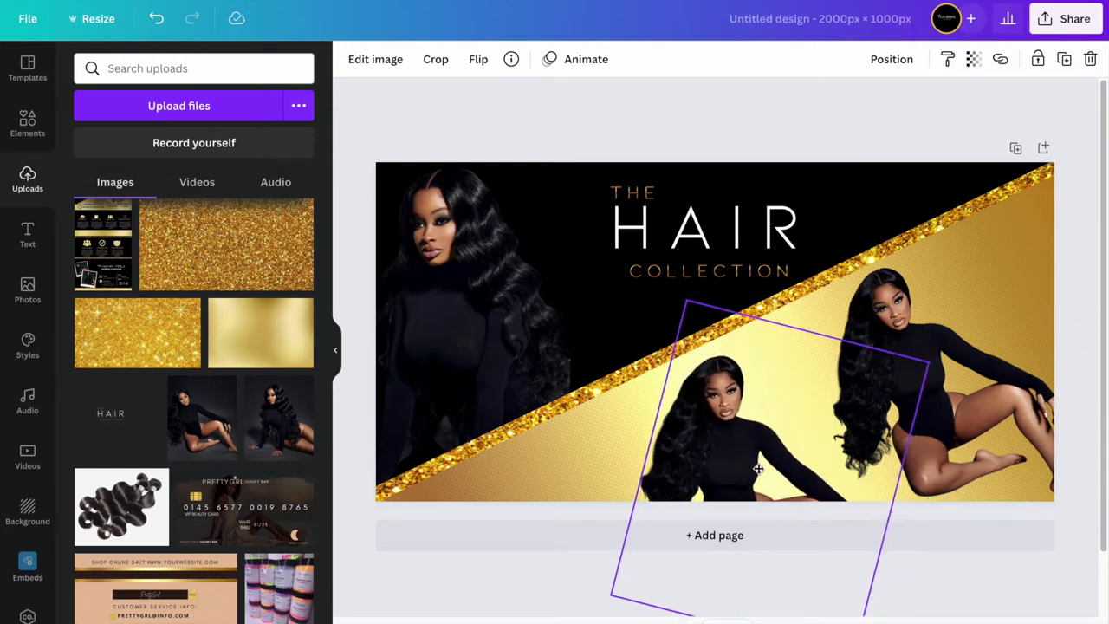
# Set the tilted model copy's transparency to 31.
pyautogui.click(974, 59)
pyautogui.moveTo(953, 119); pyautogui.dragTo(859, 119)
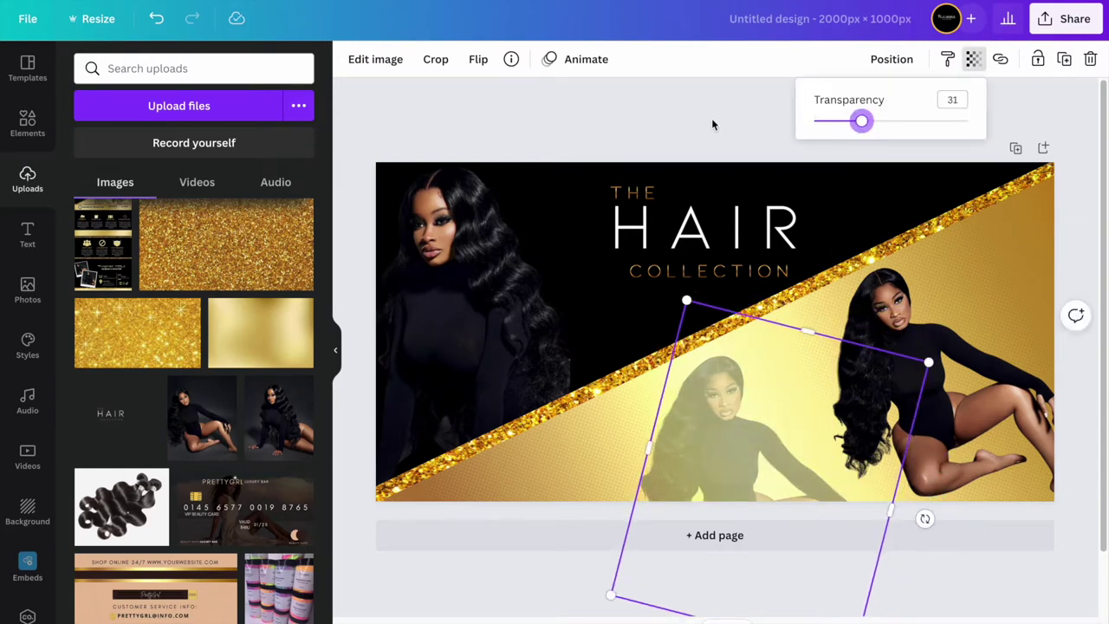
pyautogui.click(713, 124)
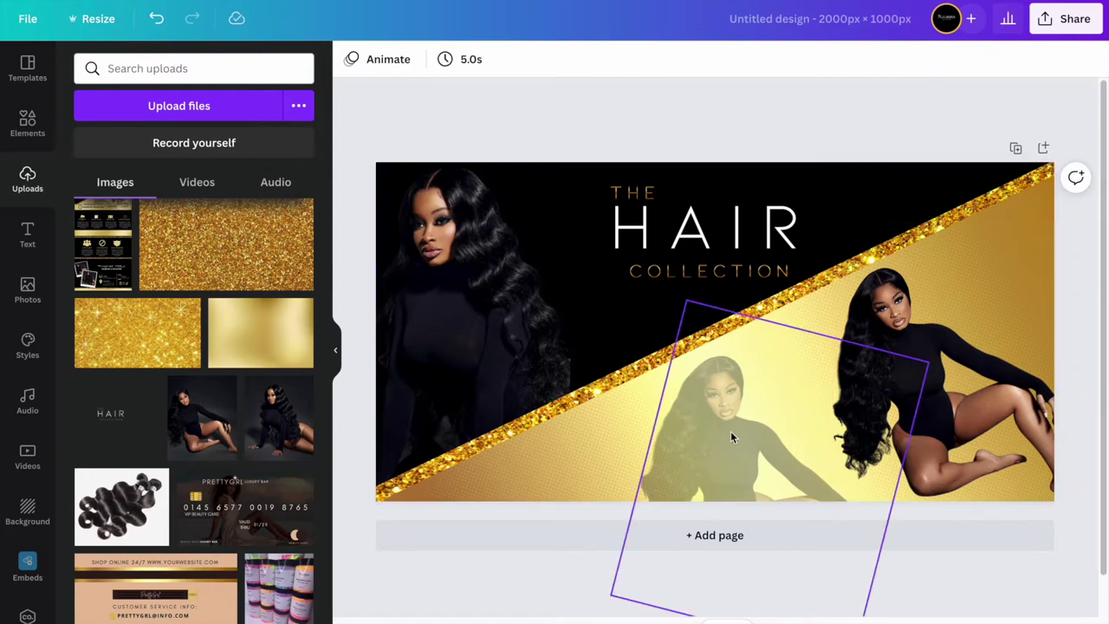
# Add a second page titled "hours" and lay a thin gold glitter strip across its full upper edge.
pyautogui.click(619, 544)
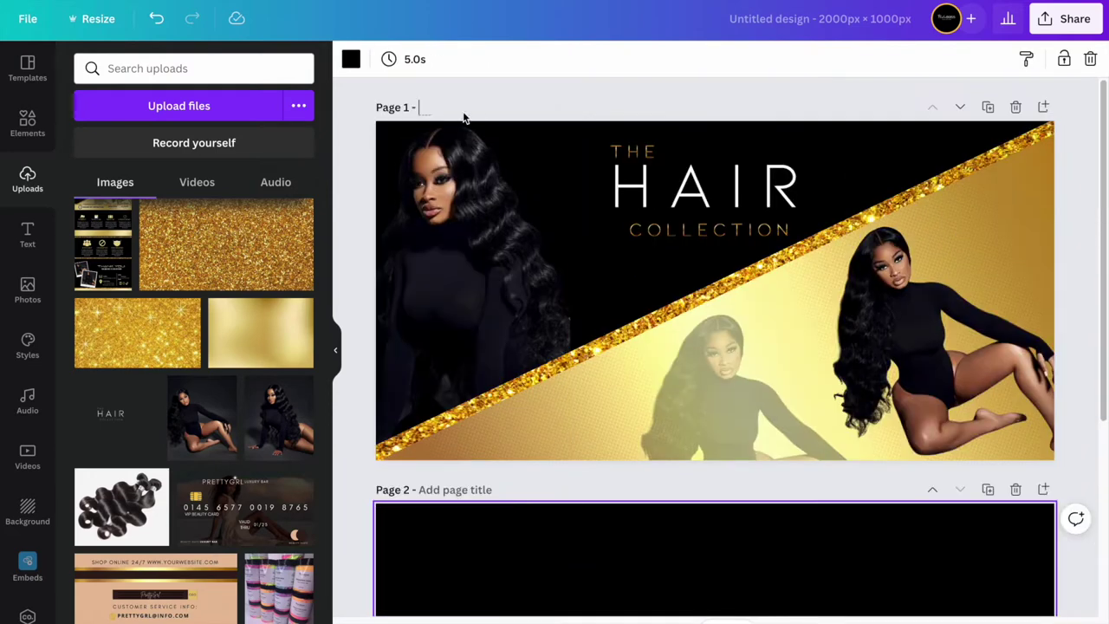
pyautogui.scroll(-3, 495, 223)
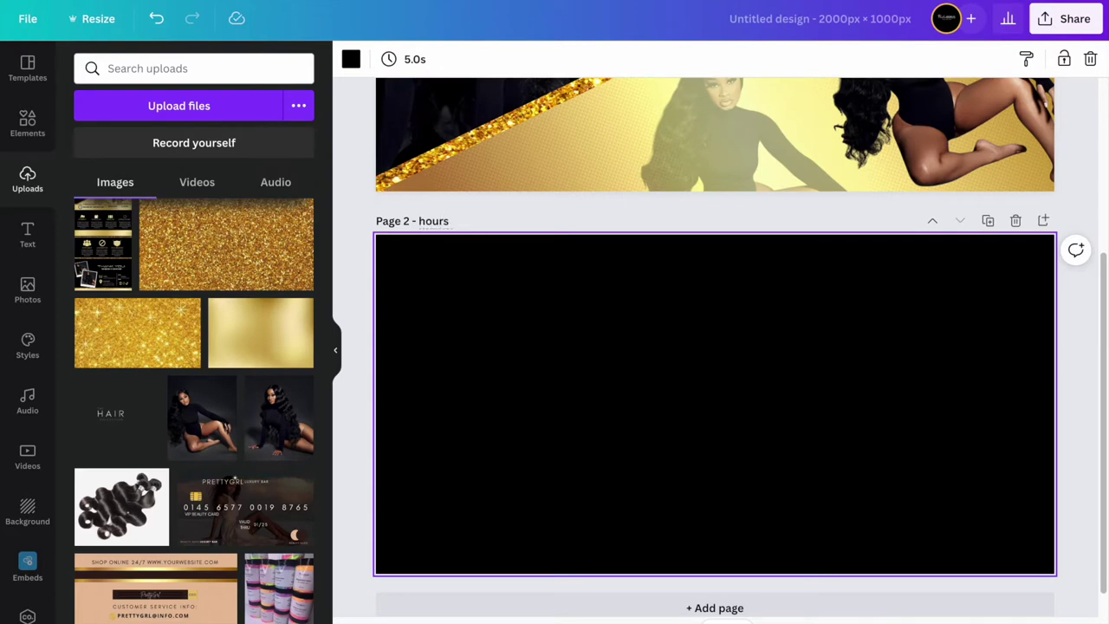
pyautogui.click(190, 266)
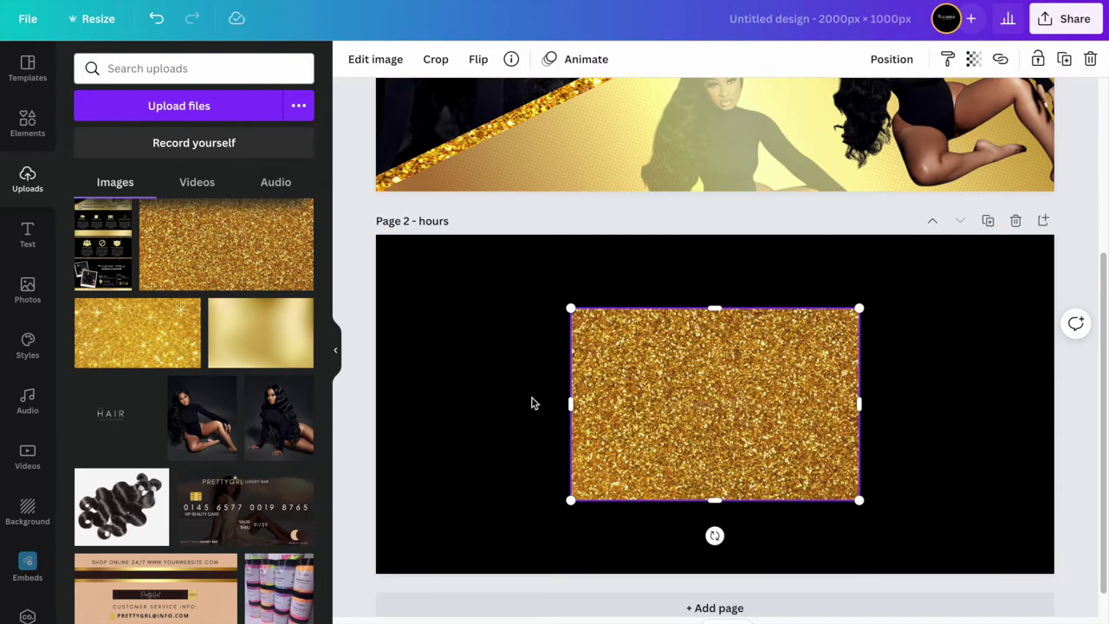
pyautogui.moveTo(716, 486); pyautogui.dragTo(531, 286)
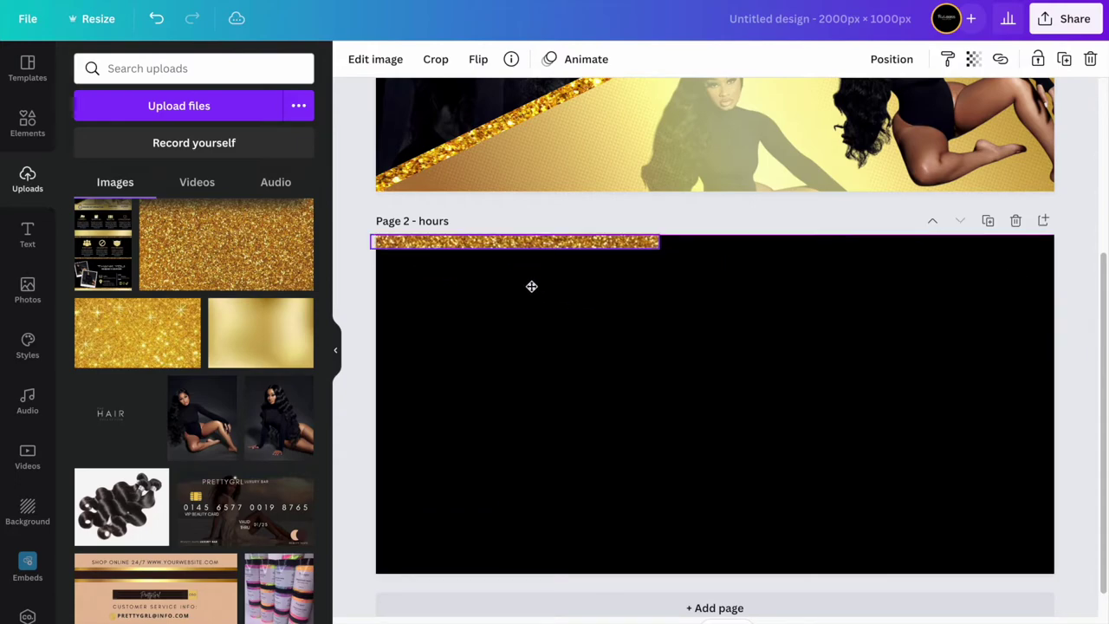
pyautogui.scroll(-2, 314, 330)
pyautogui.moveTo(659, 249); pyautogui.dragTo(1064, 268)
pyautogui.moveTo(718, 267); pyautogui.dragTo(719, 252)
# Add the gold gradient to the hours page as a full-width band directly beneath the glitter strip.
pyautogui.scroll(-10, 247, 360)
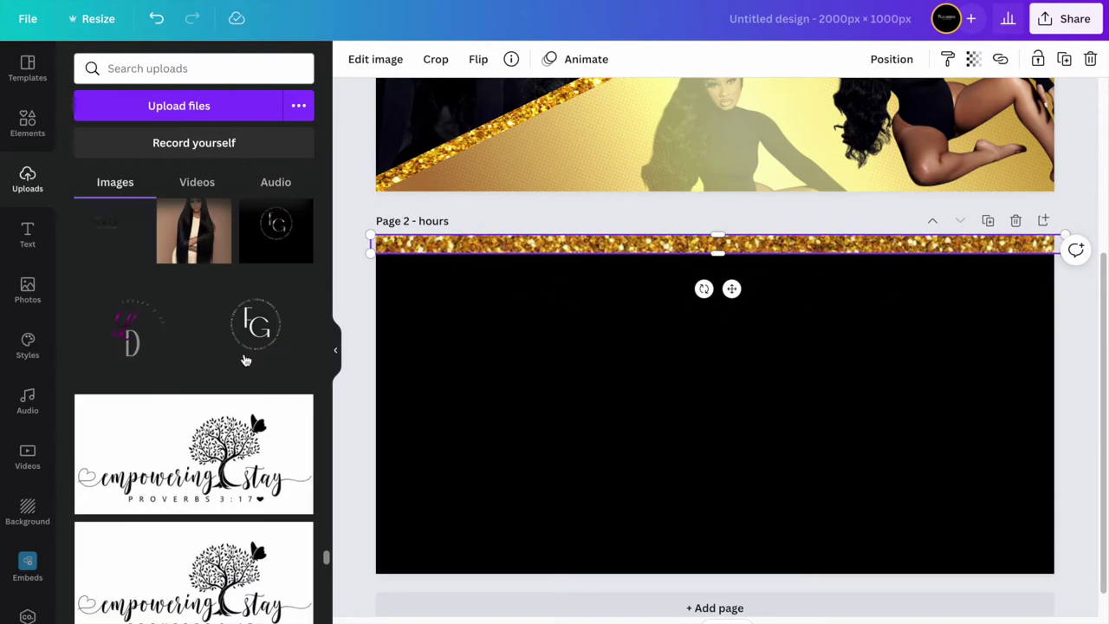
pyautogui.scroll(5, 246, 361)
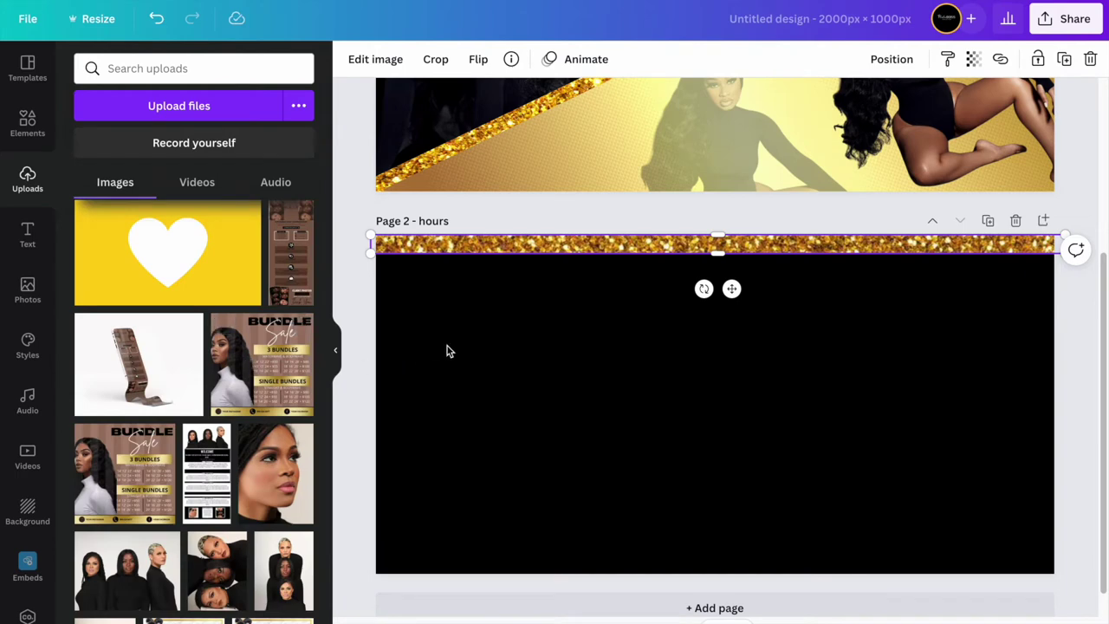
pyautogui.click(27, 126)
pyautogui.click(260, 401)
pyautogui.moveTo(718, 540); pyautogui.dragTo(610, 272)
pyautogui.moveTo(863, 269); pyautogui.dragTo(1064, 269)
pyautogui.moveTo(721, 284); pyautogui.dragTo(721, 300)
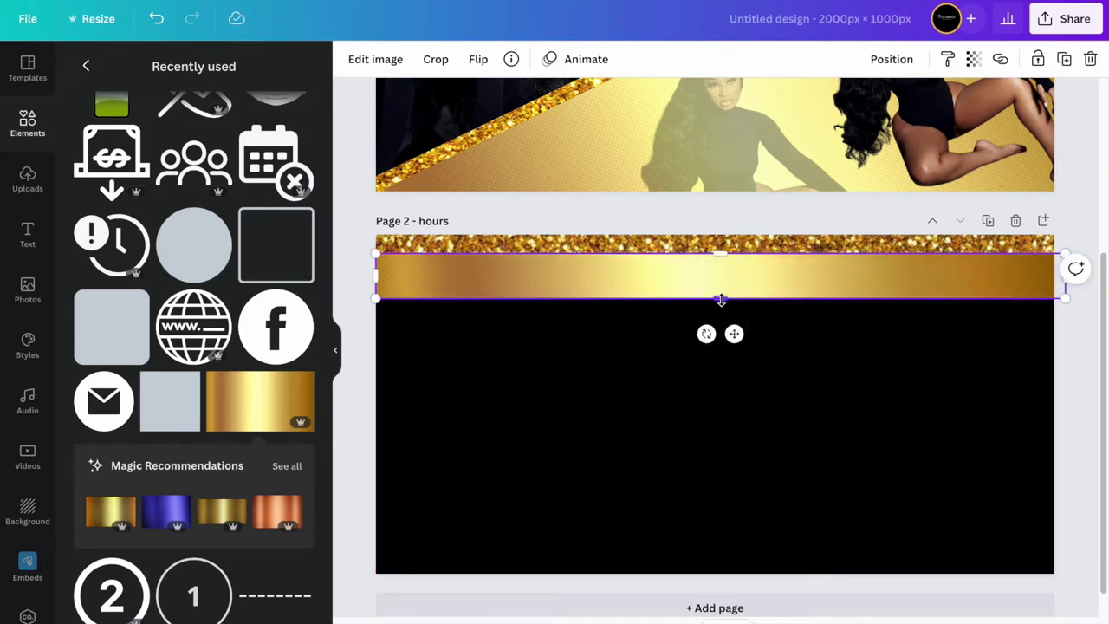
# Add the heading text "HOURS OF OPERATION" to the hours page.
pyautogui.click(28, 234)
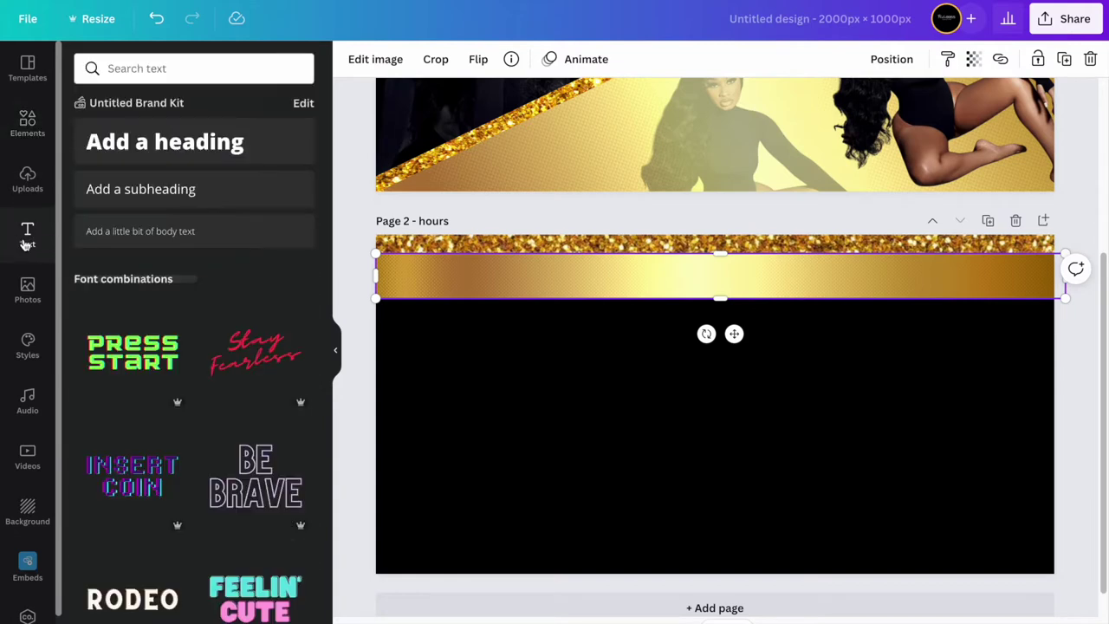
pyautogui.click(164, 141)
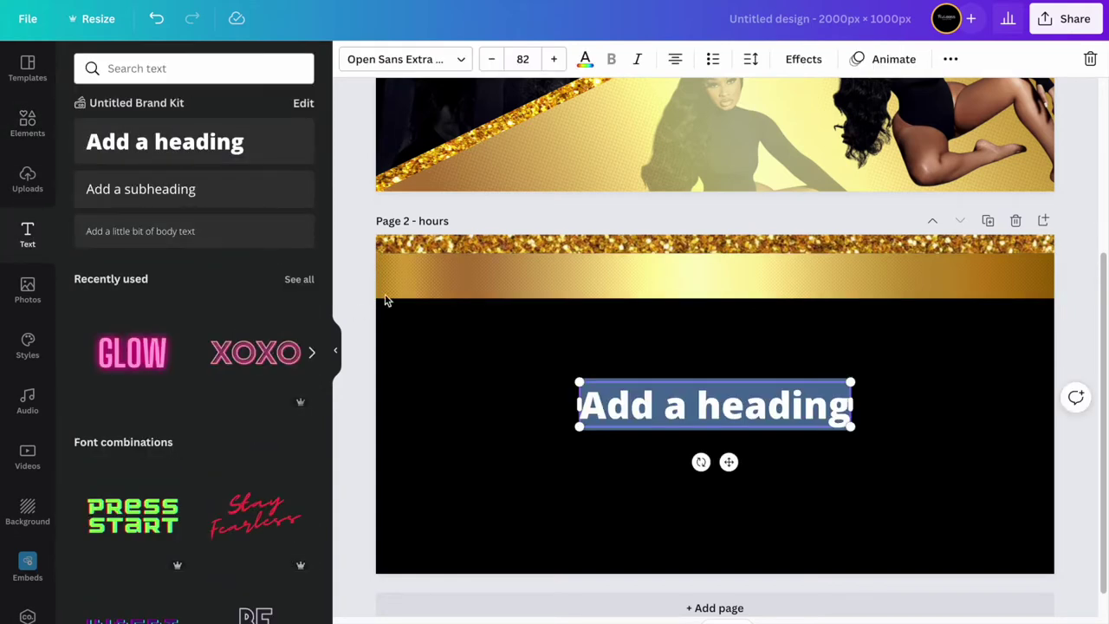
pyautogui.write('hours')
pyautogui.write('u')
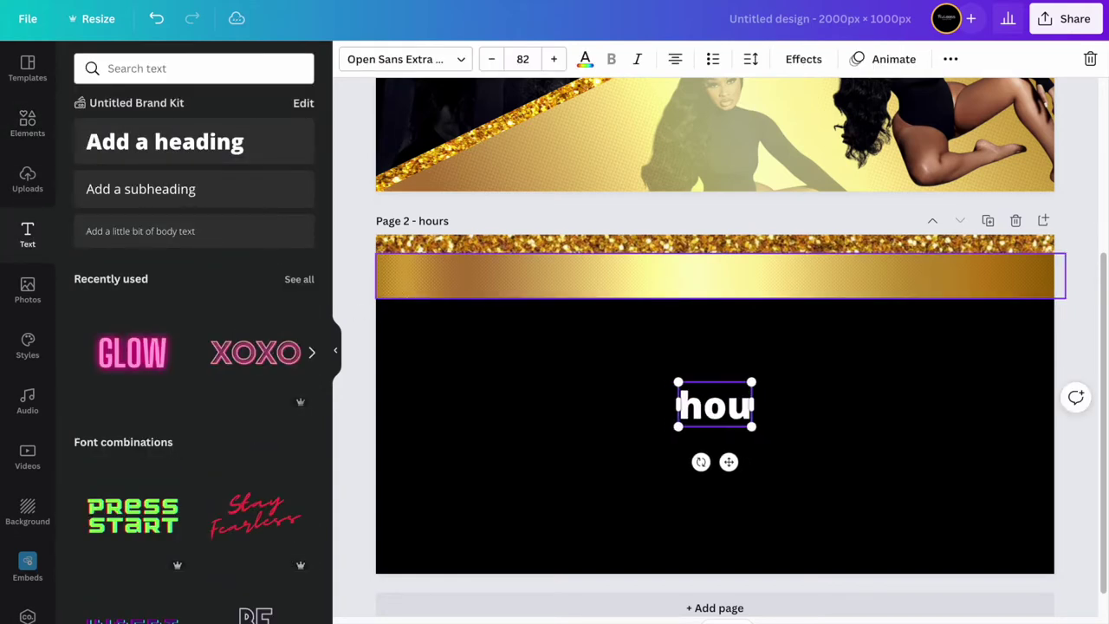
pyautogui.write('HOURS OF OPERA')
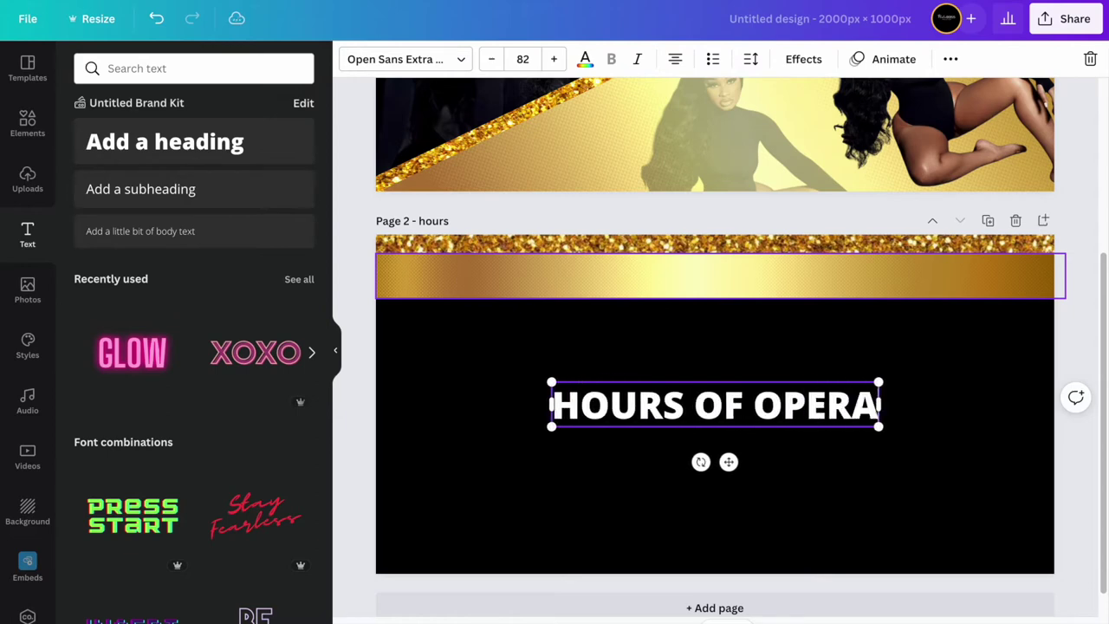
pyautogui.write('TION')
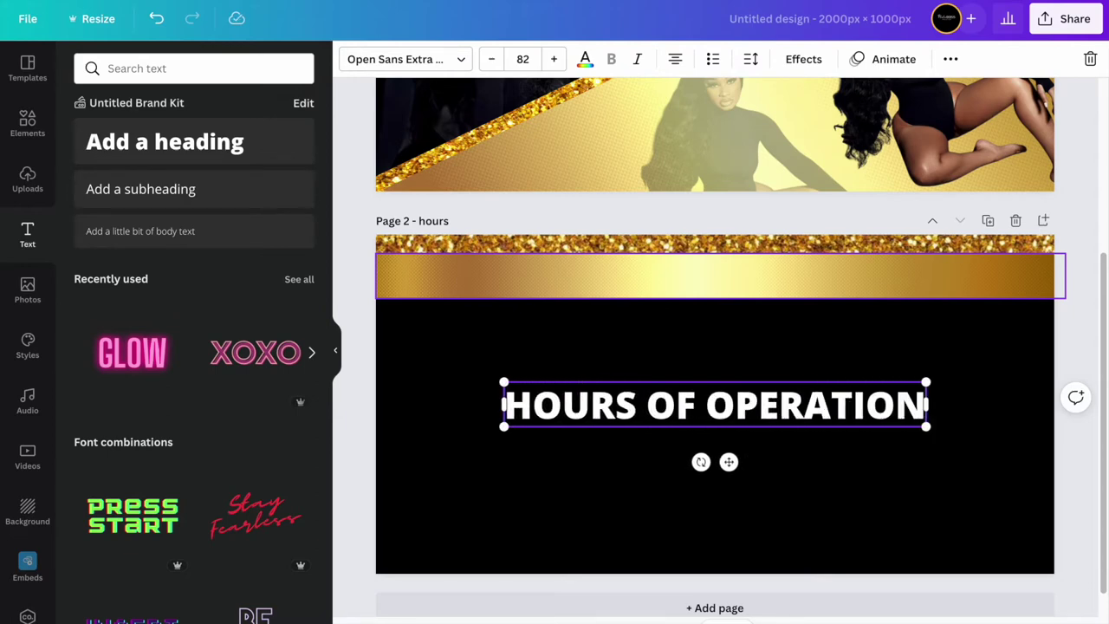
pyautogui.click(382, 392)
# Shrink the heading to about size 48.7, move it onto the gold band left of centre and colour it black.
pyautogui.click(520, 409)
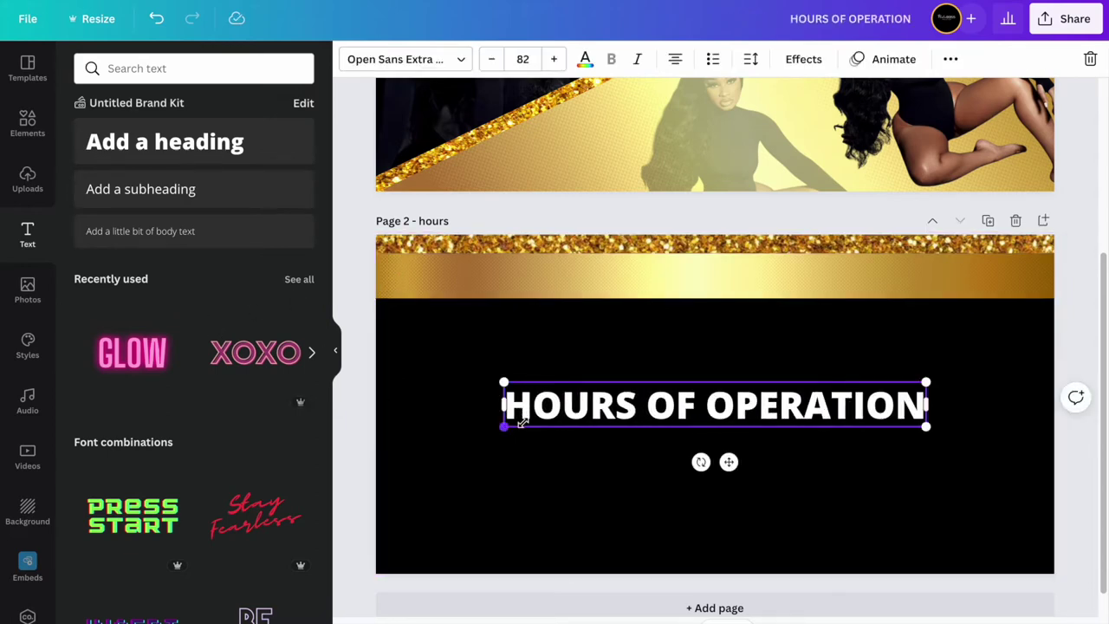
pyautogui.moveTo(504, 426); pyautogui.dragTo(539, 421)
pyautogui.moveTo(747, 458); pyautogui.dragTo(661, 335)
pyautogui.moveTo(457, 302); pyautogui.dragTo(593, 283)
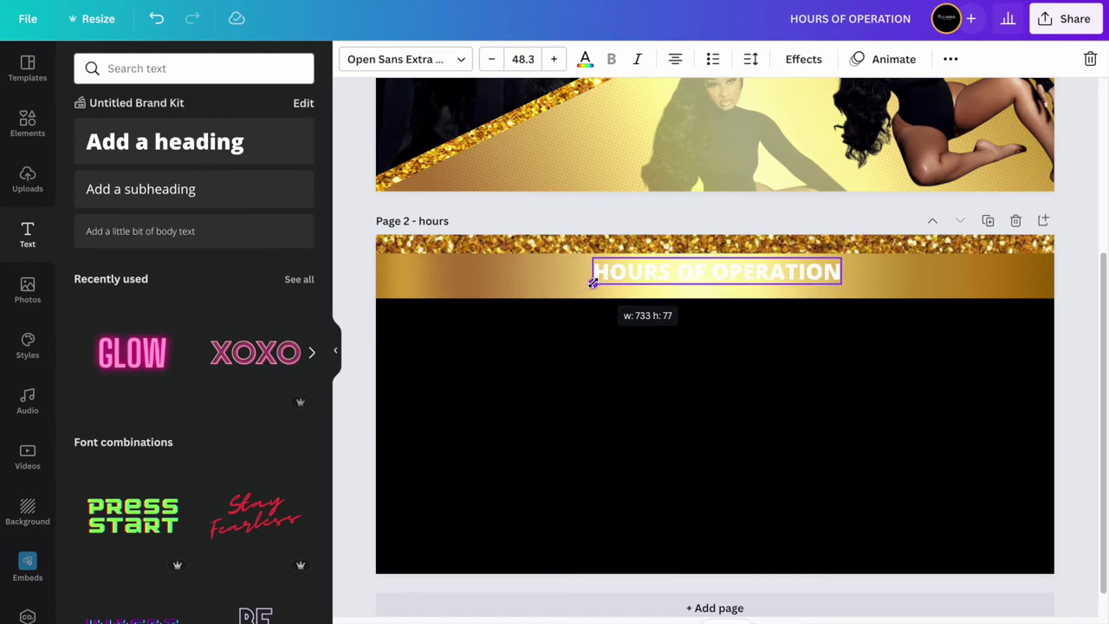
pyautogui.moveTo(731, 319); pyautogui.dragTo(619, 325)
pyautogui.click(585, 59)
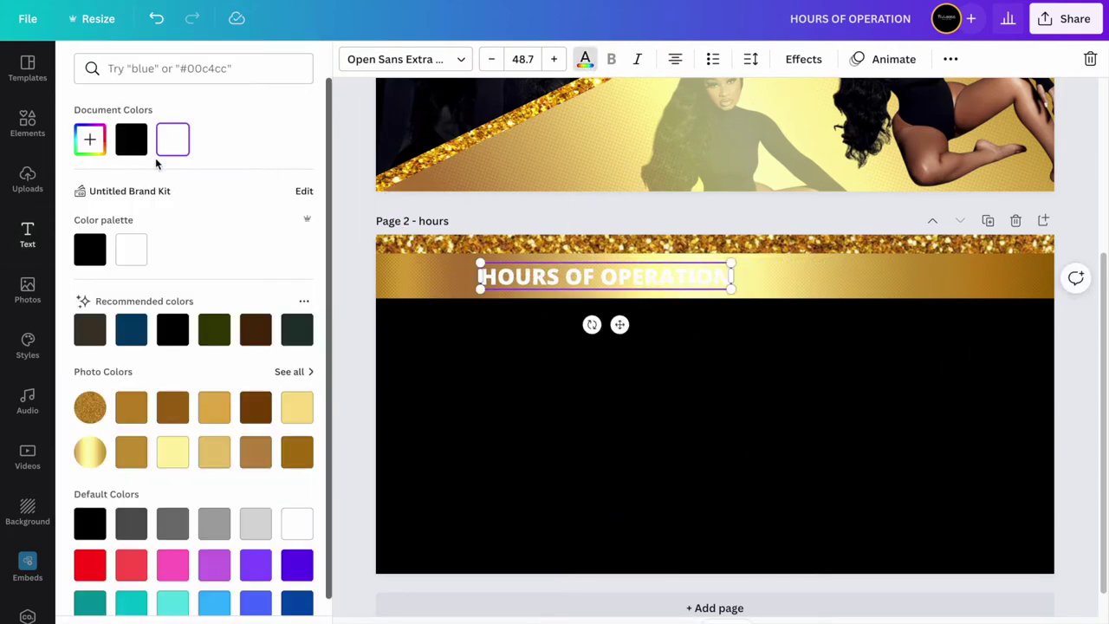
pyautogui.click(131, 140)
# Search the elements for "TIME" and place a small black clock icon on the gold band just left of the heading.
pyautogui.click(27, 234)
pyautogui.click(27, 123)
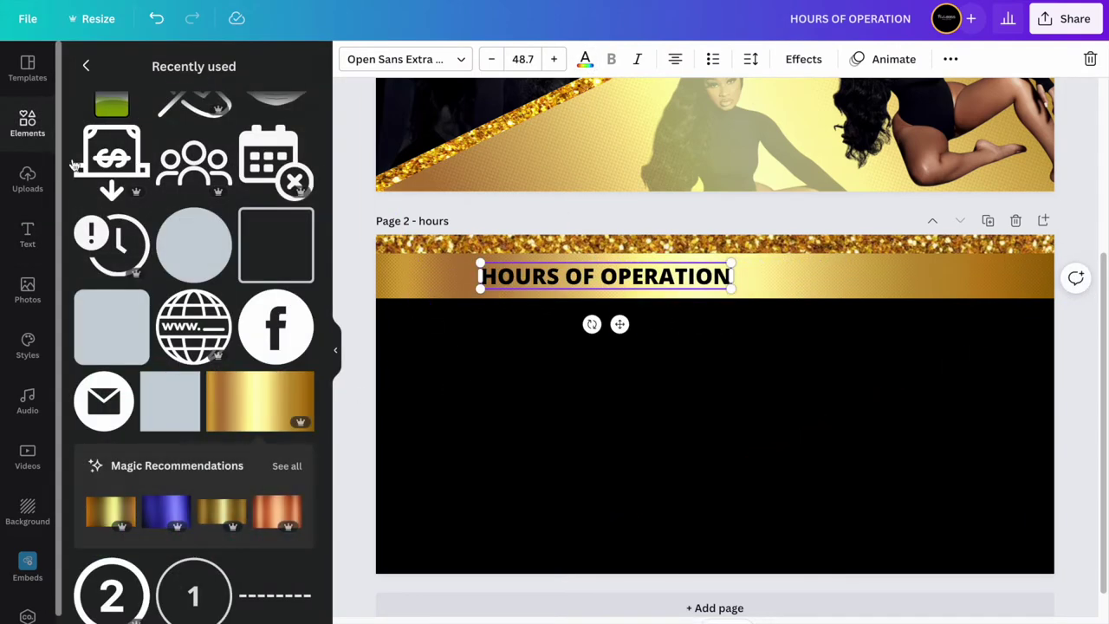
pyautogui.click(86, 65)
pyautogui.click(159, 74)
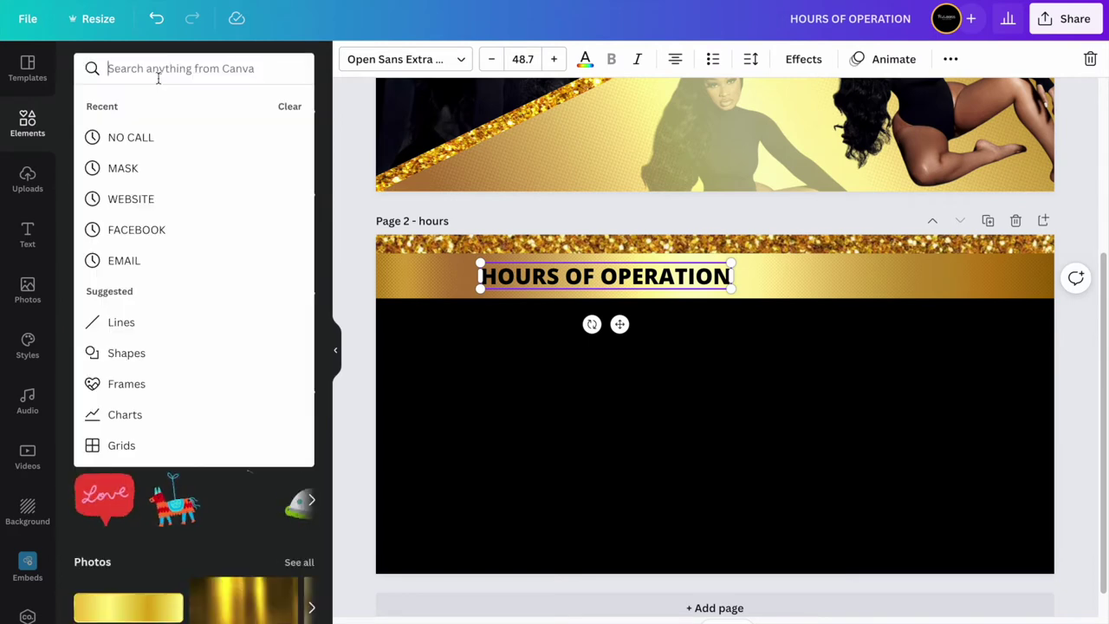
pyautogui.write('TIME')
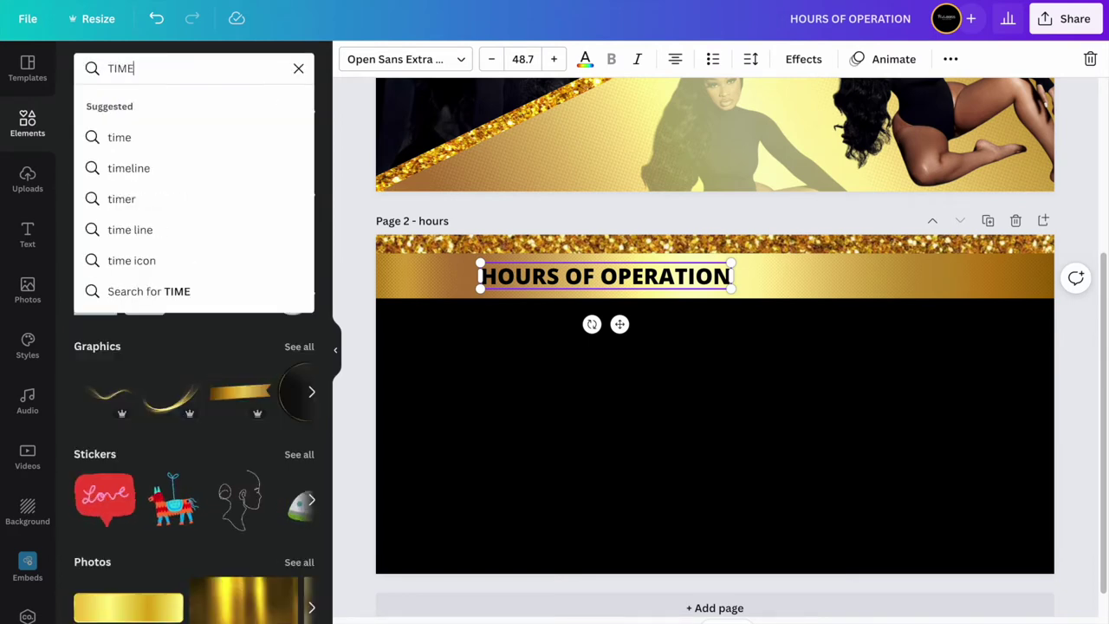
pyautogui.press('Return')
pyautogui.click(111, 214)
pyautogui.moveTo(647, 472); pyautogui.dragTo(461, 279)
pyautogui.moveTo(453, 319); pyautogui.dragTo(470, 329)
pyautogui.click(551, 380)
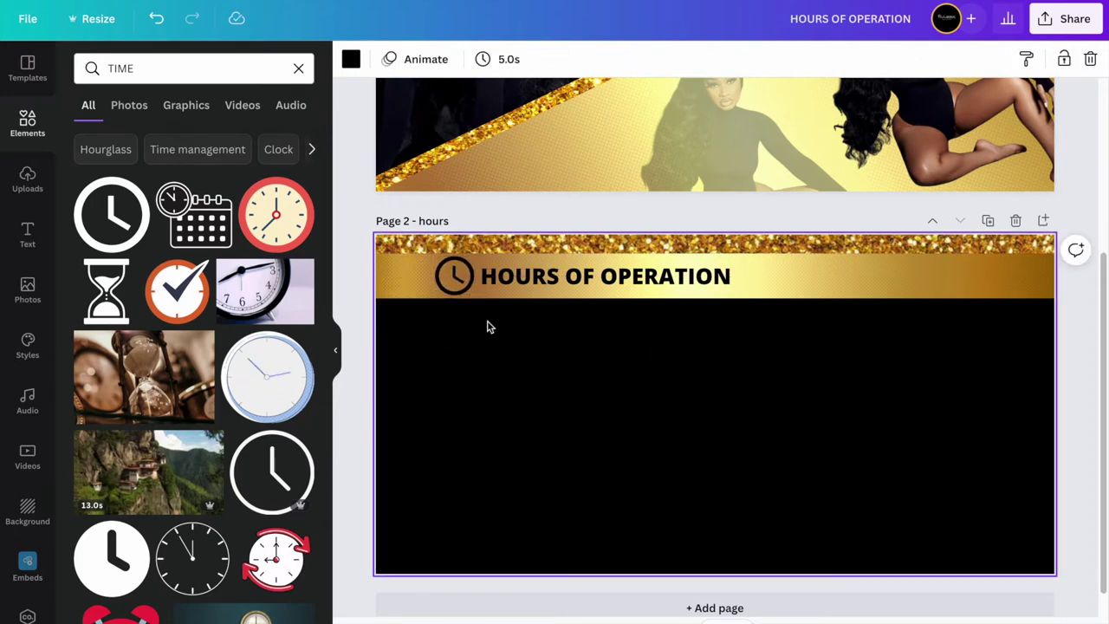
# Duplicate the heading, move the copy to the right part of the gold band and change its text to "9AM-5PM".
pyautogui.click(607, 275)
pyautogui.click(950, 59)
pyautogui.click(945, 96)
pyautogui.moveTo(680, 278); pyautogui.dragTo(911, 278)
pyautogui.doubleClick(904, 275)
pyautogui.write('9AM-5PM')
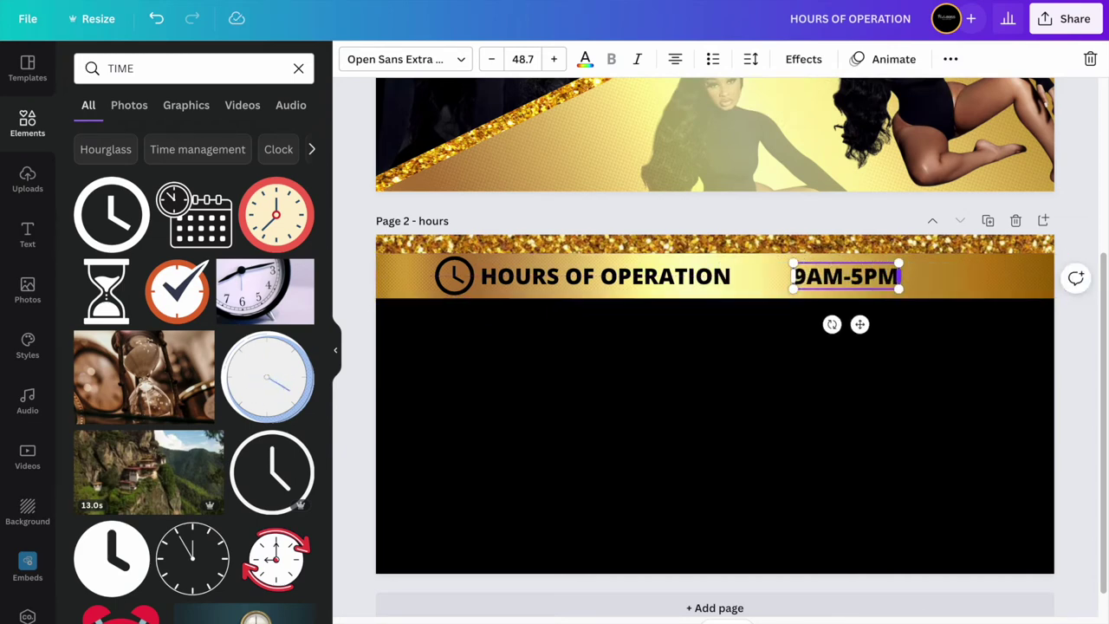
pyautogui.click(860, 370)
pyautogui.moveTo(843, 284); pyautogui.dragTo(843, 279)
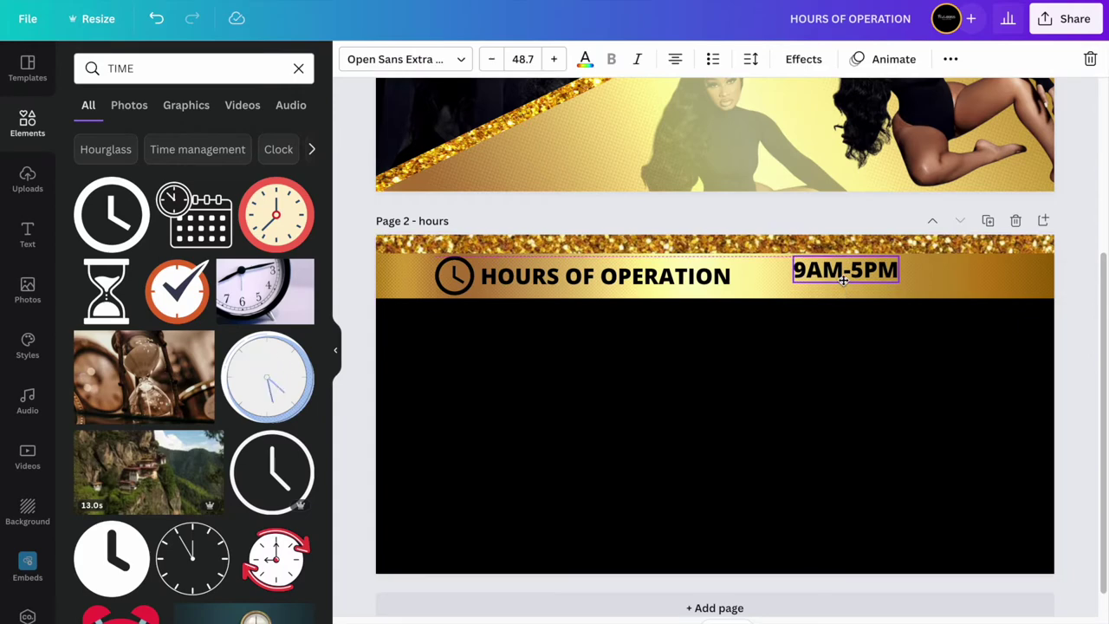
# Add a body text reading "MONDAY-SATURDAY" to the hours page.
pyautogui.click(609, 349)
pyautogui.click(28, 233)
pyautogui.click(141, 232)
pyautogui.write('MONDAY-SATURDAY')
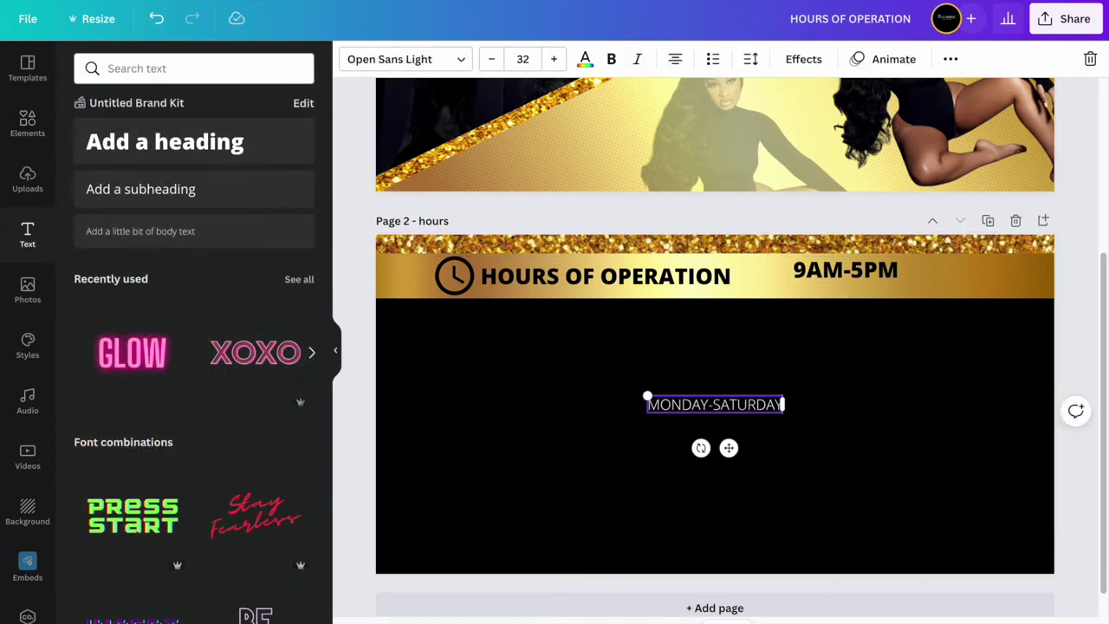
# Set the MONDAY-SATURDAY text in black Arboria-Light and place it directly beneath 9AM-5PM on the gold band.
pyautogui.click(422, 60)
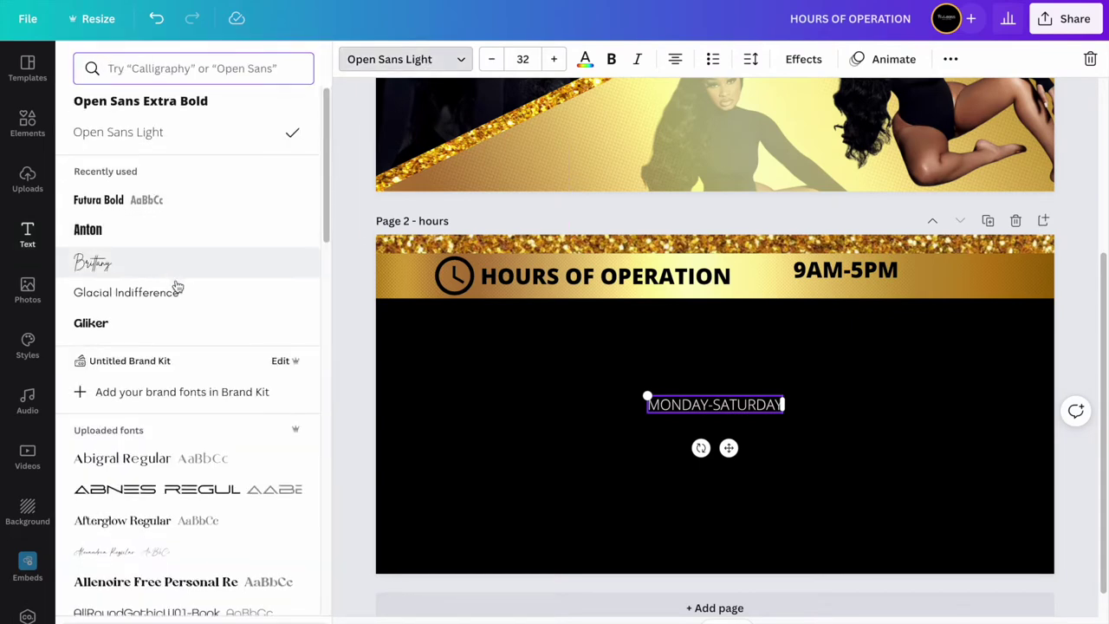
pyautogui.scroll(-3, 176, 282)
pyautogui.click(179, 382)
pyautogui.moveTo(728, 448); pyautogui.dragTo(865, 339)
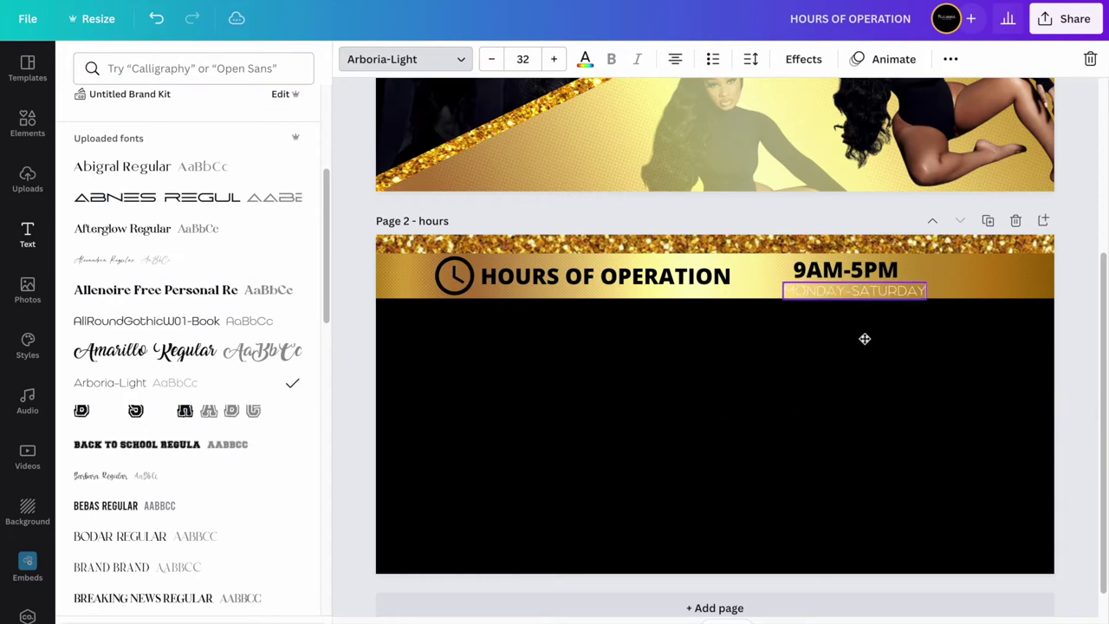
pyautogui.click(587, 58)
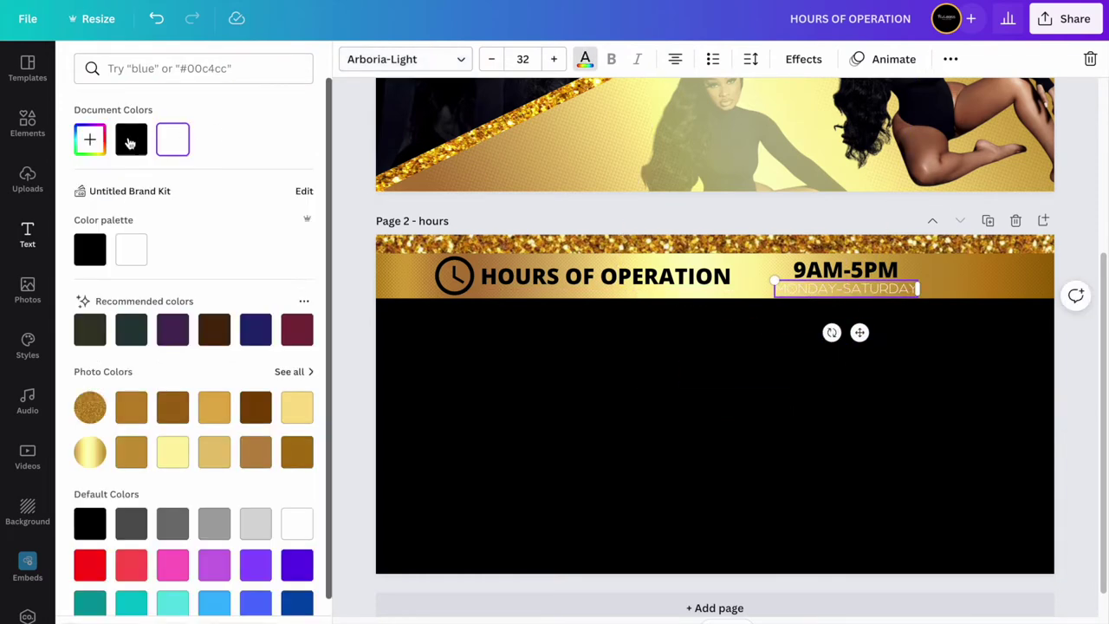
pyautogui.click(614, 450)
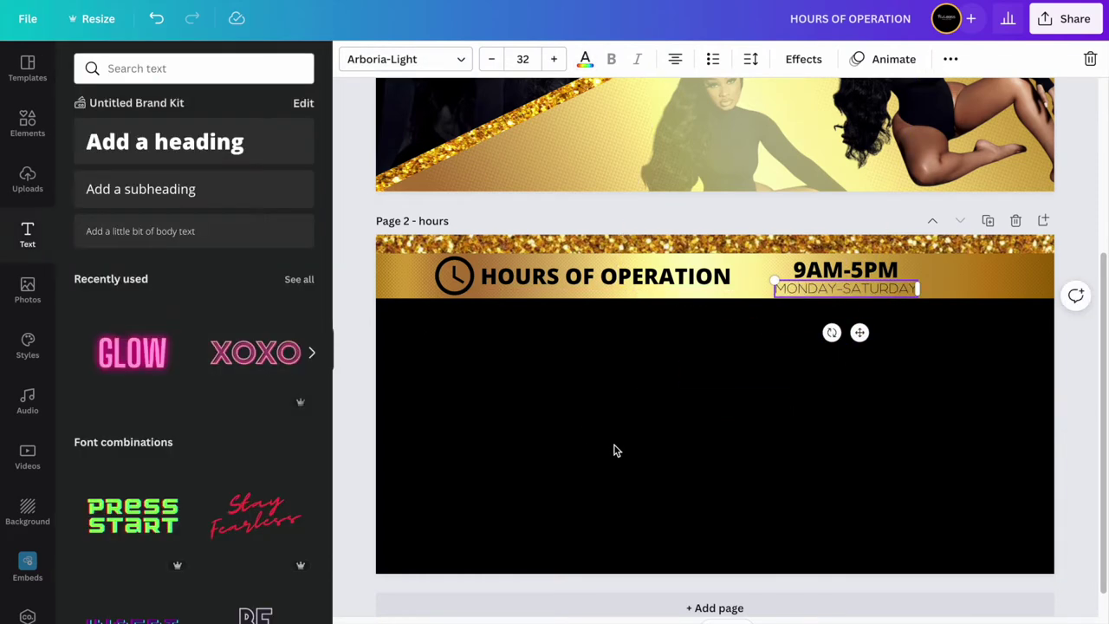
# Duplicate the 9AM-5PM text to the right end of the gold band and change the copy to "CLOSED".
pyautogui.click(847, 275)
pyautogui.click(951, 59)
pyautogui.click(943, 94)
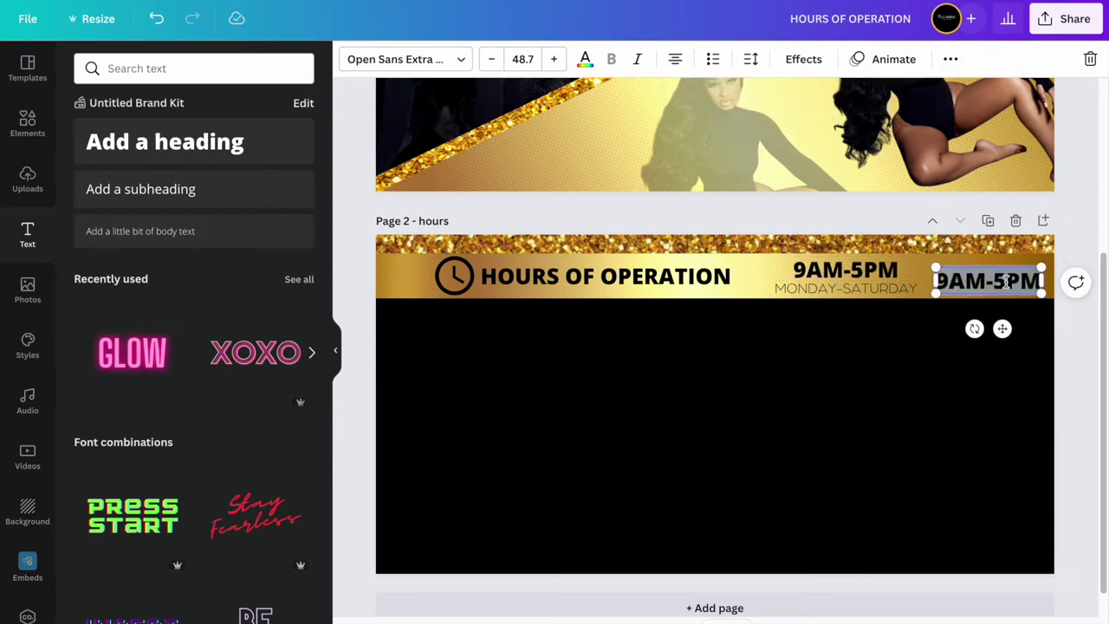
pyautogui.write('CLOSED')
pyautogui.click(884, 302)
# Duplicate the MONDAY-SATURDAY text, change the copy to "SUNDAY" and centre it beneath CLOSED.
pyautogui.click(866, 290)
pyautogui.click(951, 59)
pyautogui.click(944, 95)
pyautogui.write('SUNDAY')
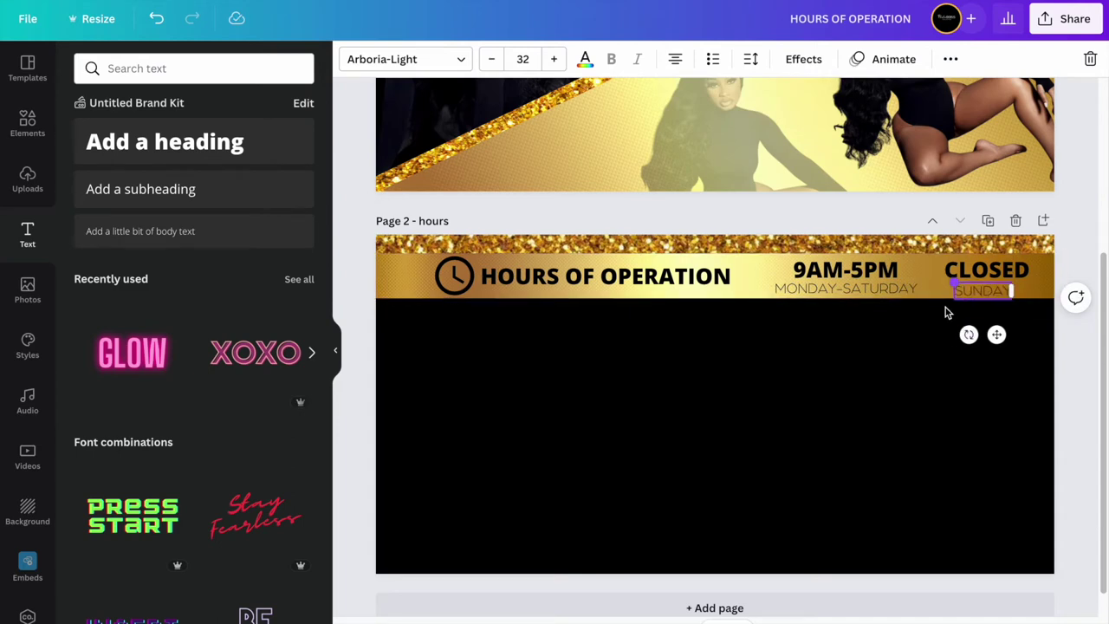
pyautogui.click(933, 342)
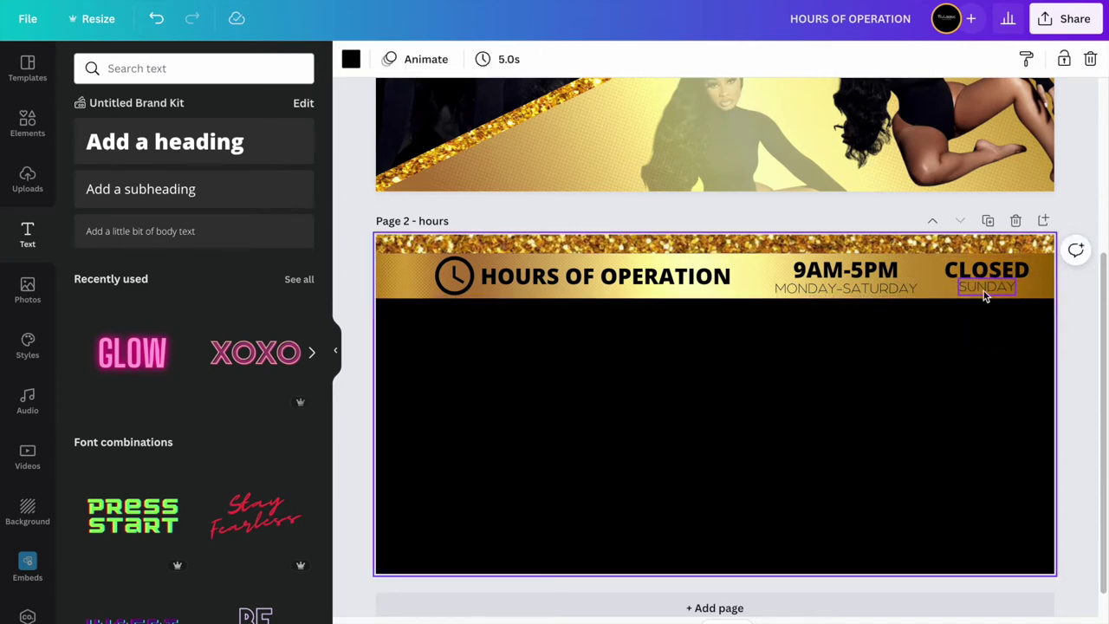
# Duplicate the gold gradient band and move the copy to the page's lower edge so only a thin strip shows.
pyautogui.scroll(-1, 882, 358)
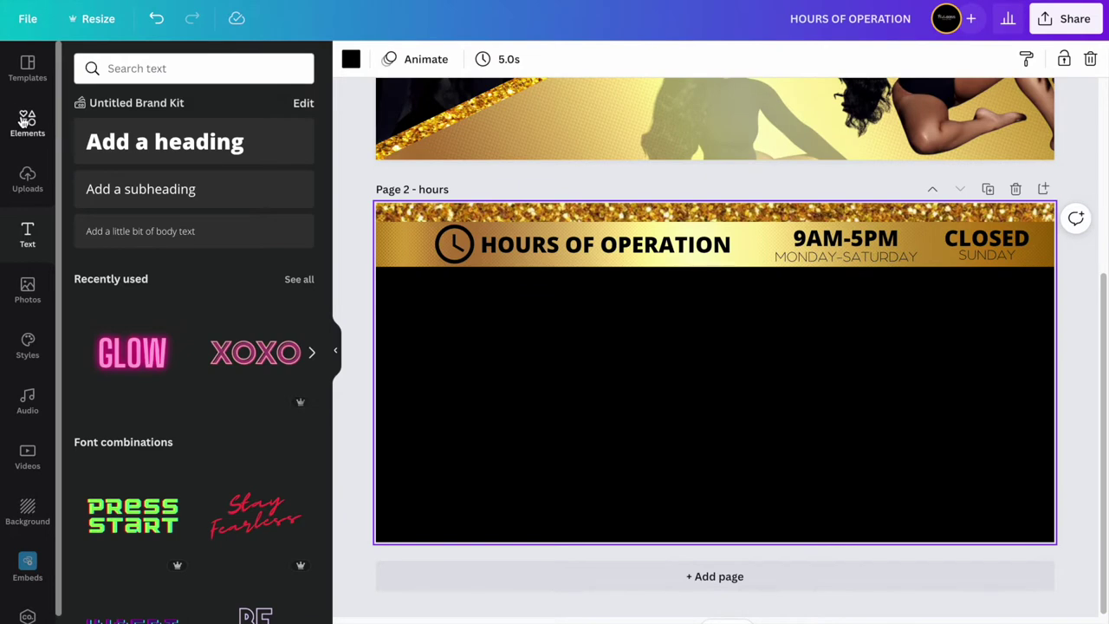
pyautogui.click(754, 245)
pyautogui.click(1064, 59)
pyautogui.moveTo(756, 251); pyautogui.dragTo(747, 537)
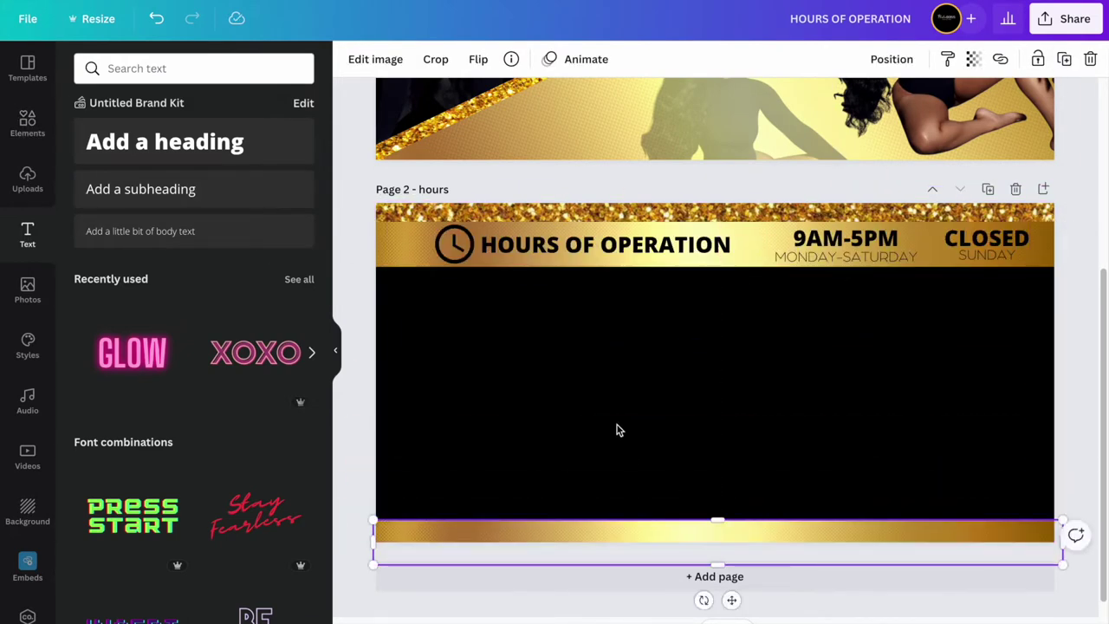
pyautogui.click(616, 428)
# Search the elements for "PAYMENTS" and look through the results for a suitable payment icon.
pyautogui.click(27, 124)
pyautogui.click(298, 69)
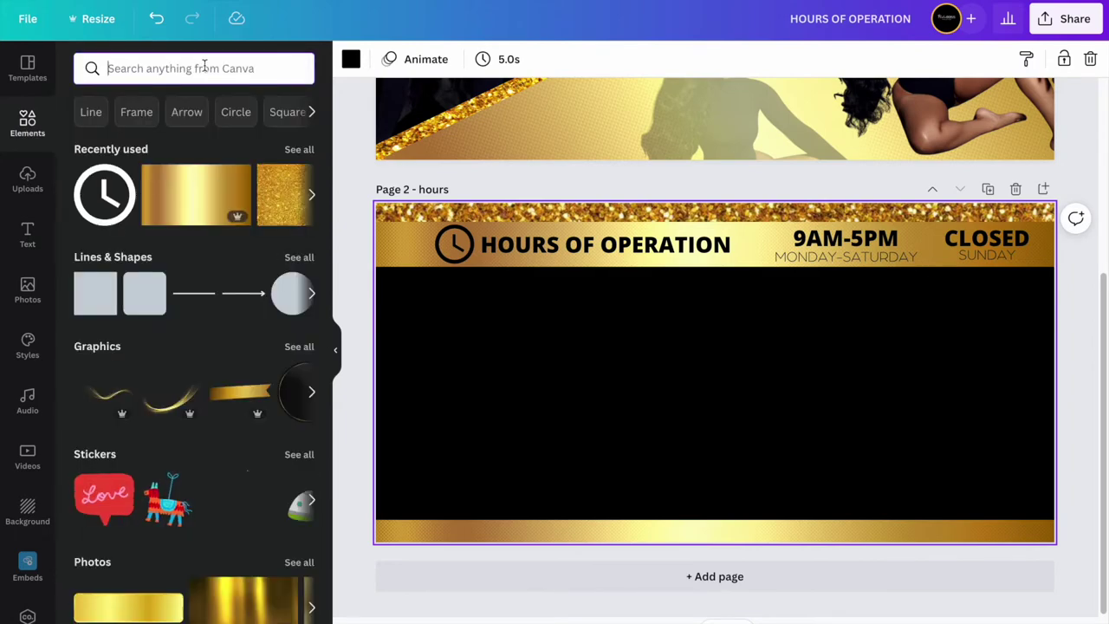
pyautogui.write('PAYME')
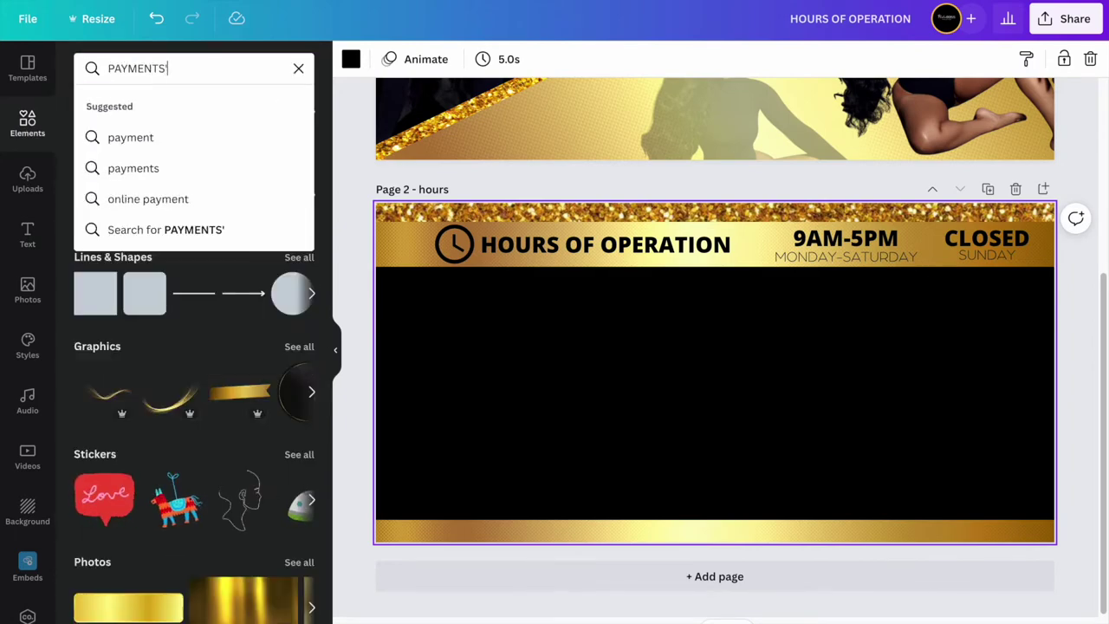
pyautogui.write('NTS')
pyautogui.press('Return')
pyautogui.scroll(-5, 236, 325)
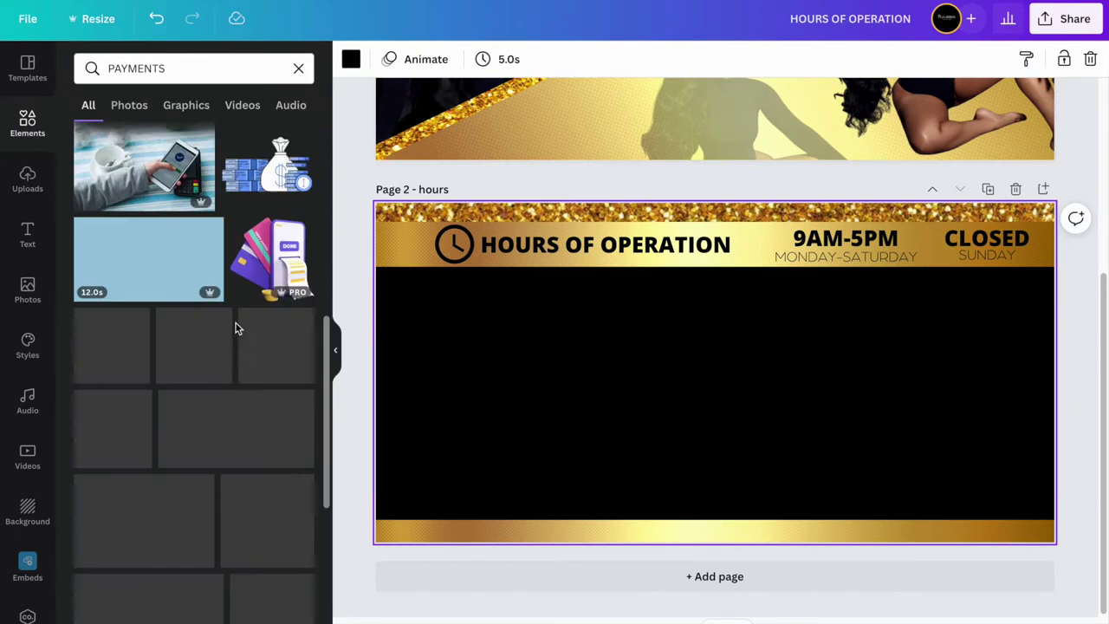
pyautogui.scroll(-10, 238, 329)
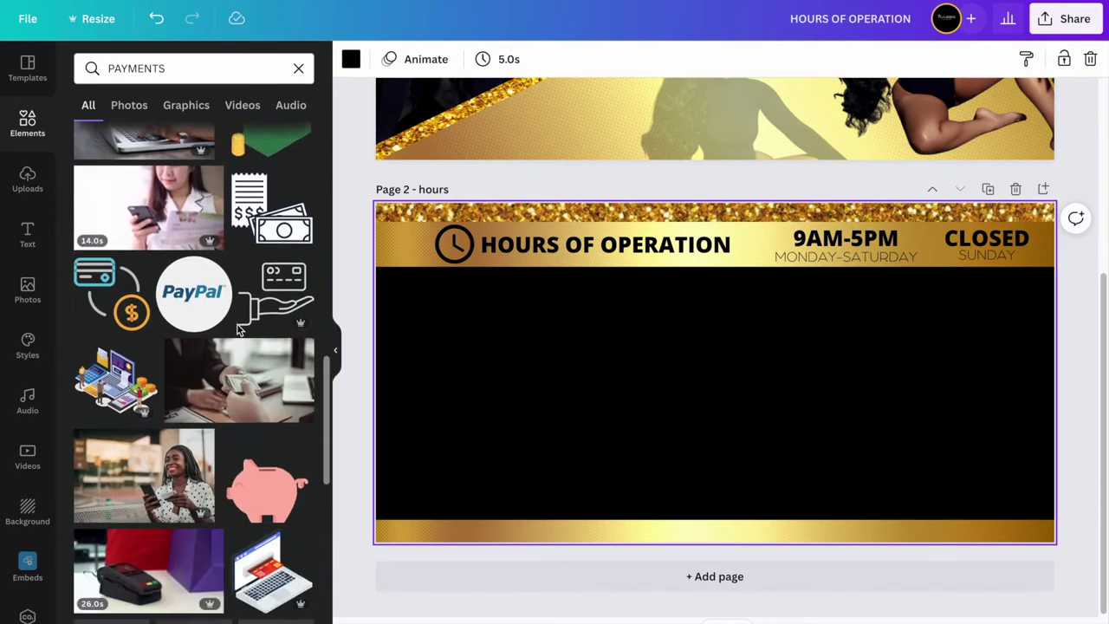
# Search the elements for "credit card" and add the gold cards graphic with sparkles to the hours page.
pyautogui.click(299, 68)
pyautogui.write('credit card')
pyautogui.press('Return')
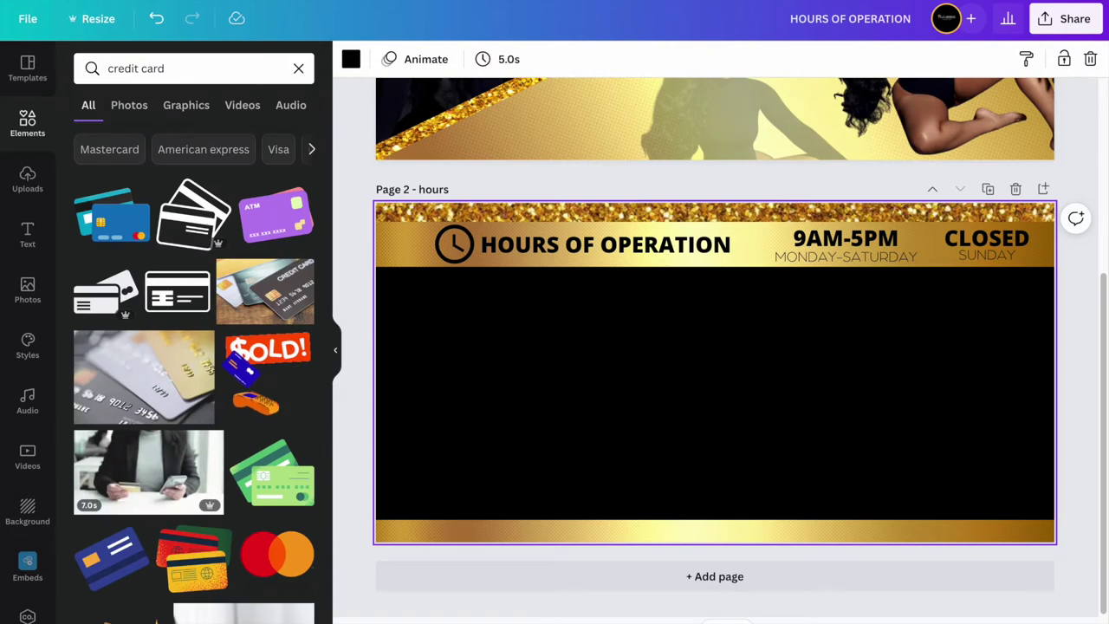
pyautogui.scroll(-5, 124, 364)
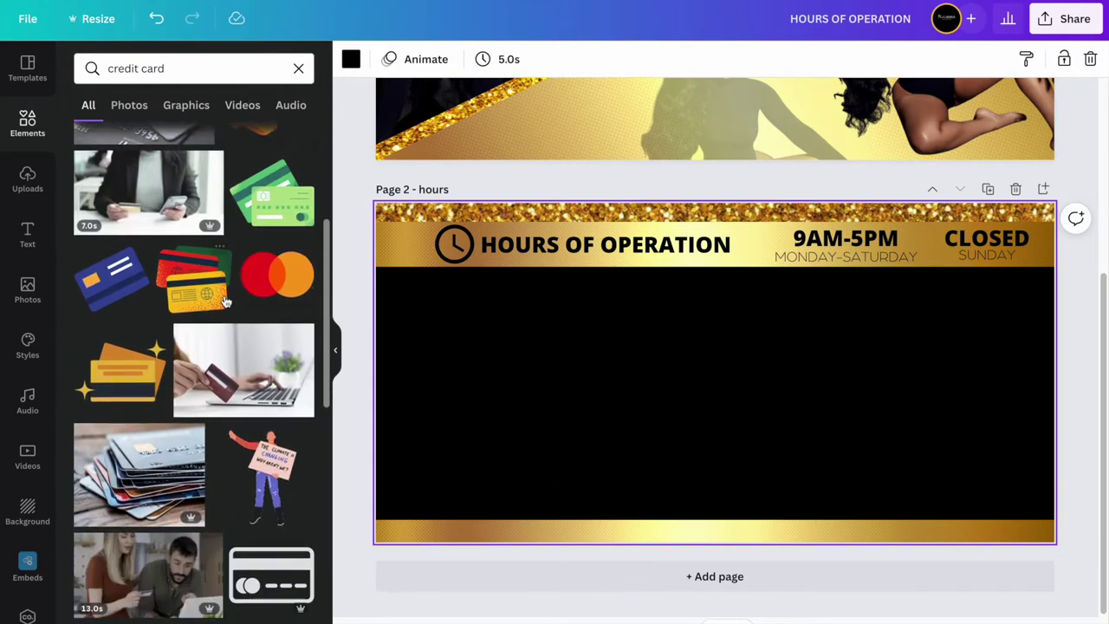
pyautogui.click(124, 364)
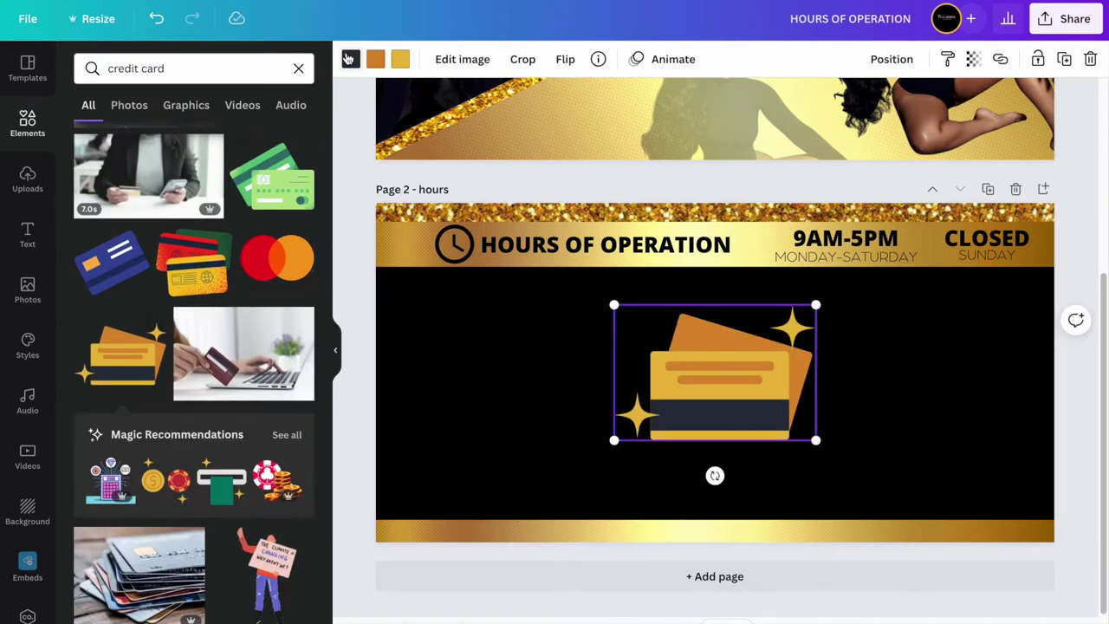
# Recolour the orange parts of the credit card graphic white, shrink it and move it to the black area's left side.
pyautogui.click(373, 61)
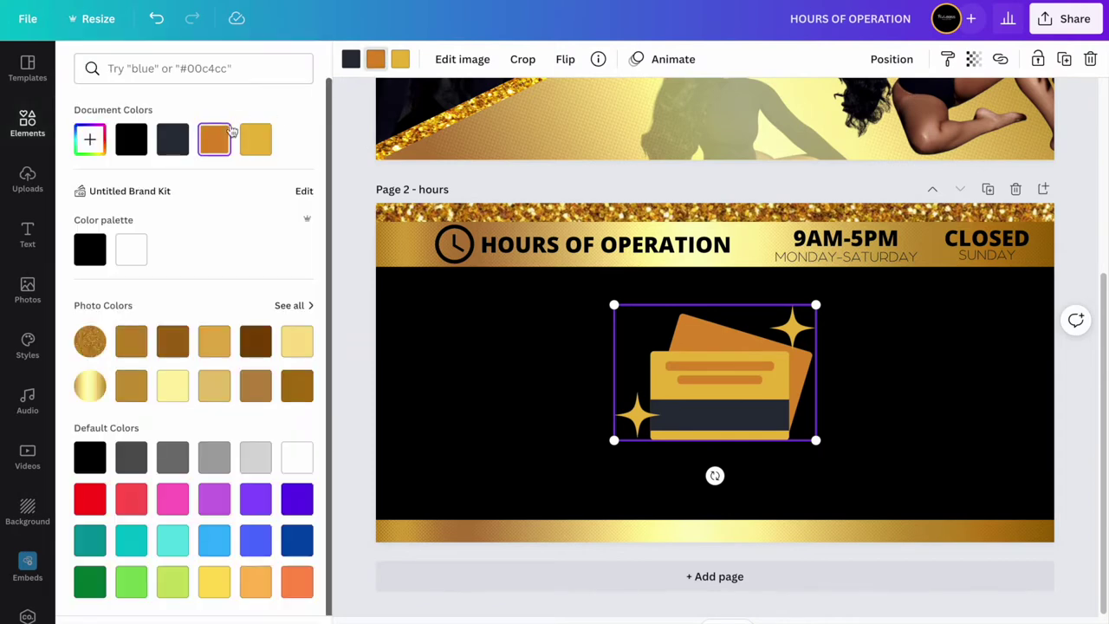
pyautogui.click(136, 262)
pyautogui.moveTo(613, 443); pyautogui.dragTo(748, 352)
pyautogui.moveTo(794, 387); pyautogui.dragTo(466, 406)
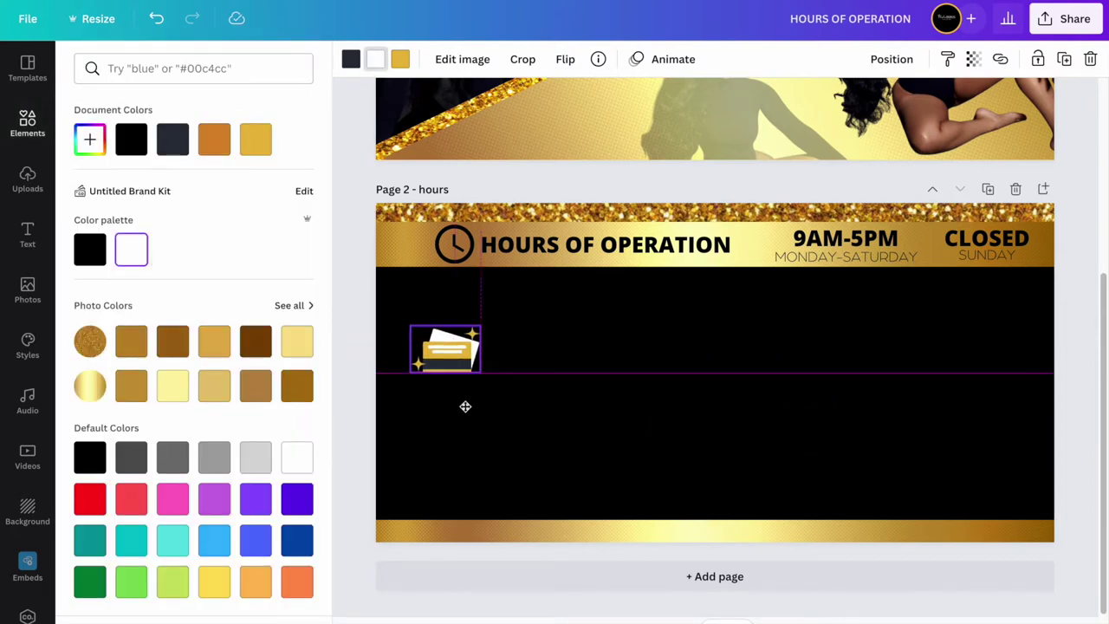
pyautogui.click(555, 411)
pyautogui.click(27, 234)
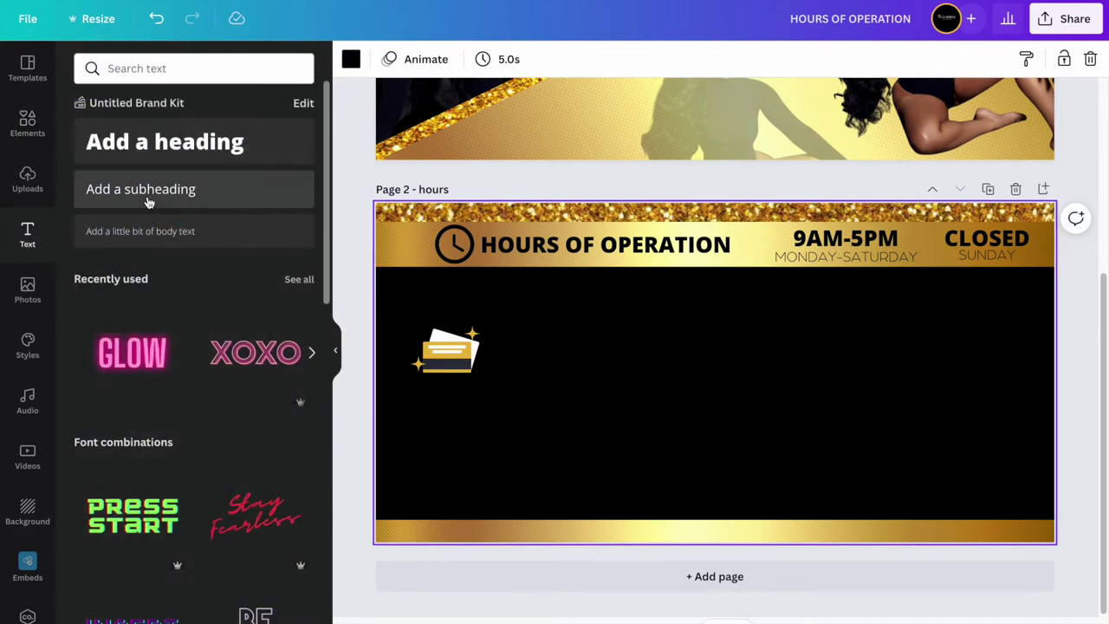
pyautogui.click(27, 124)
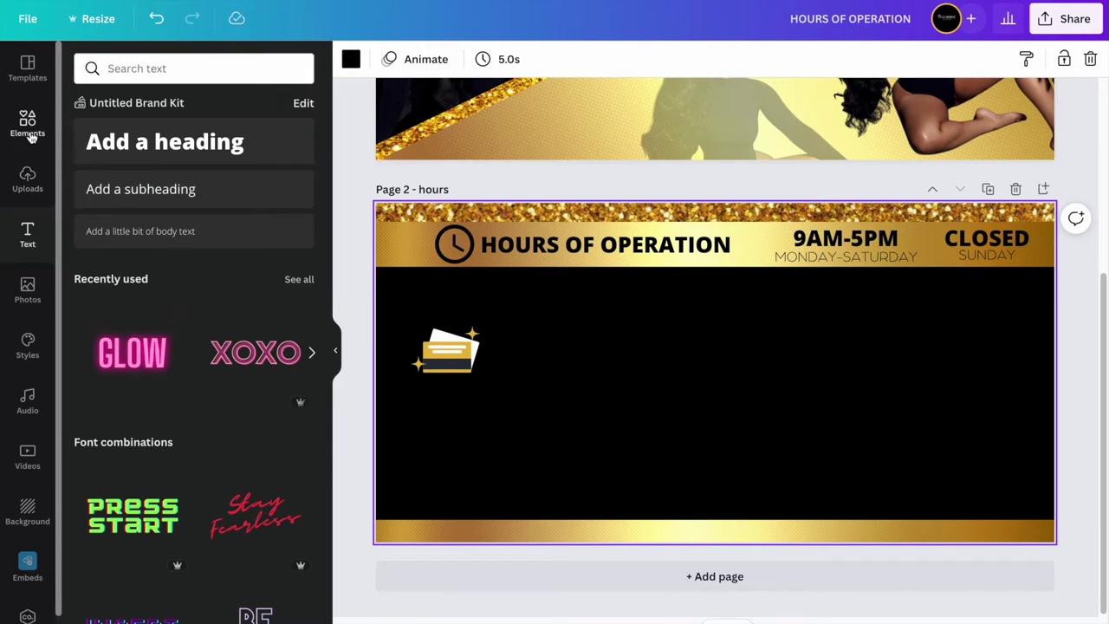
# Search the elements for "scheduling" and add the outlined calendar with check marks to the hours page.
pyautogui.click(298, 68)
pyautogui.write('schedu')
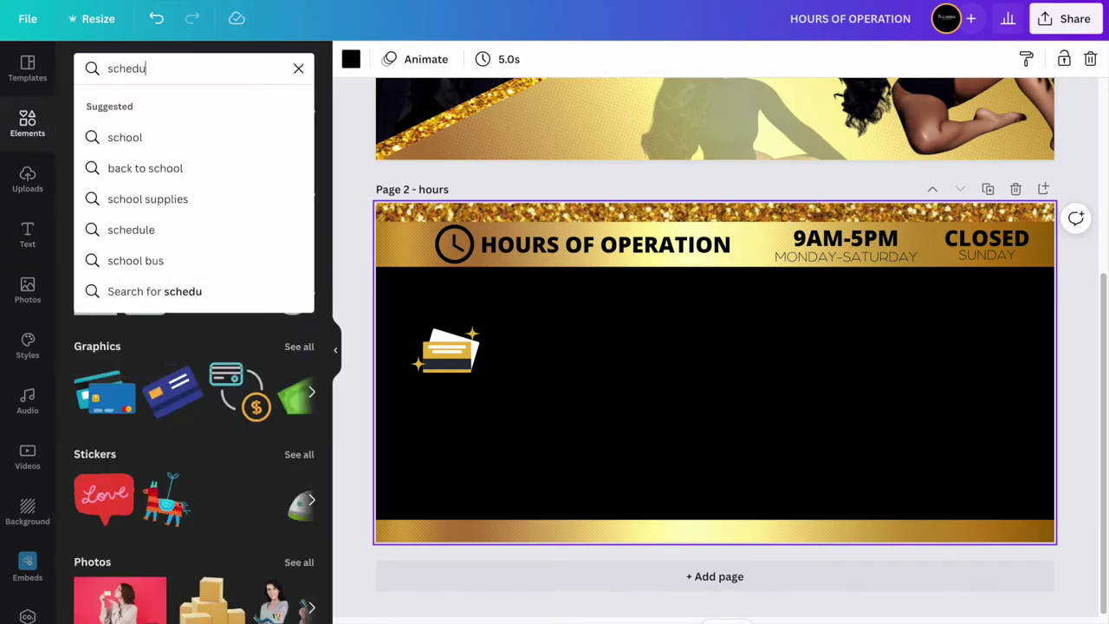
pyautogui.write('ling')
pyautogui.press('Return')
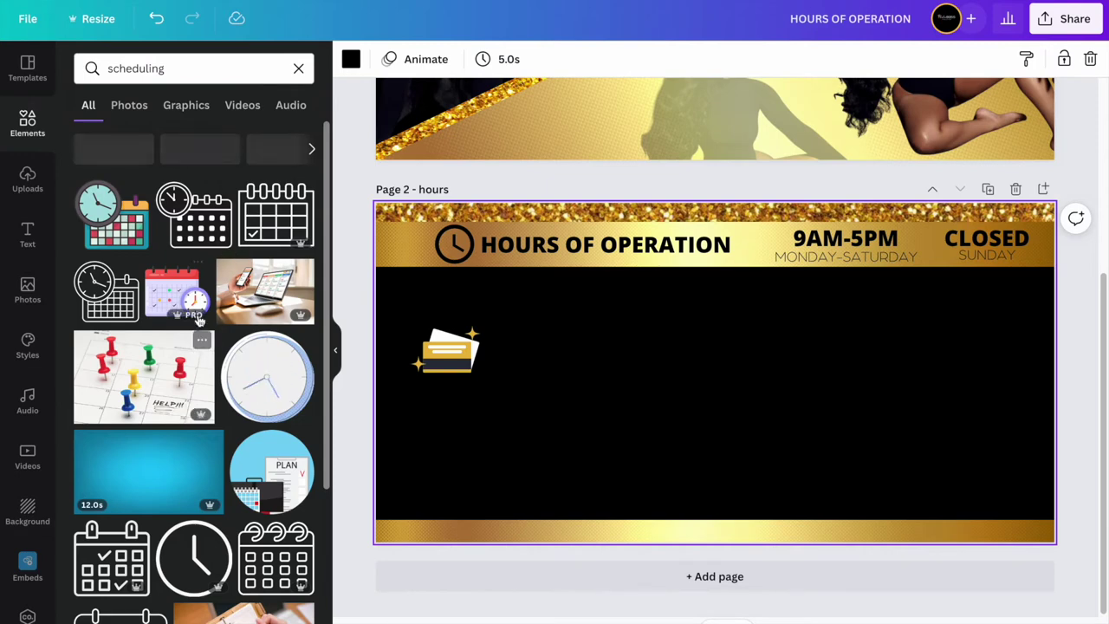
pyautogui.scroll(-3, 134, 321)
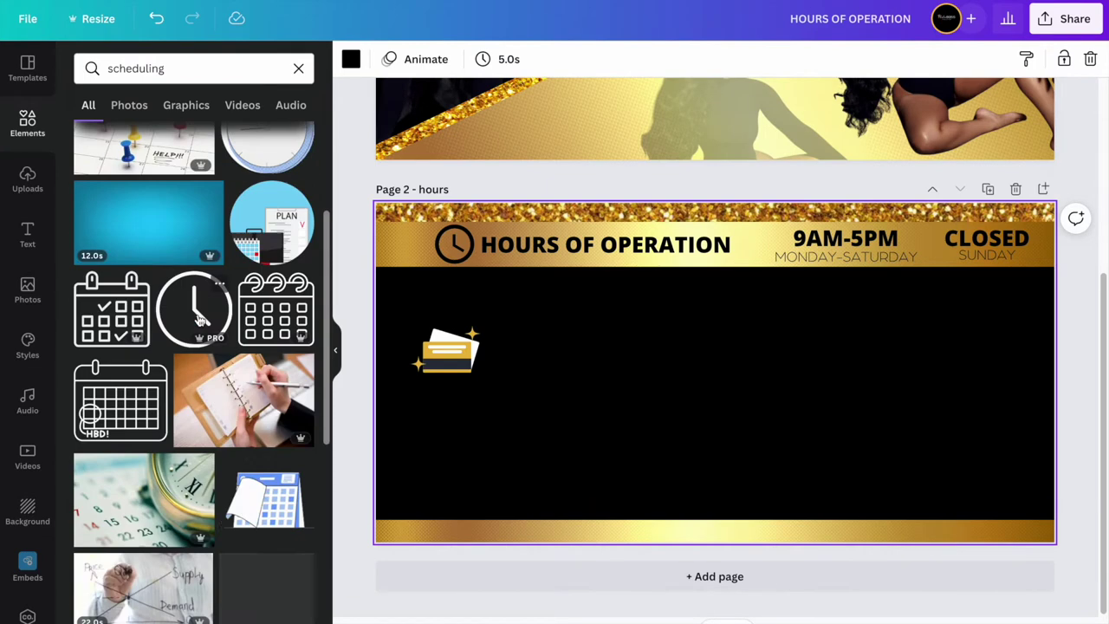
pyautogui.click(134, 322)
# Recolour the calendar icon gold, shrink it and place it beside the credit card graphic.
pyautogui.click(351, 59)
pyautogui.click(252, 148)
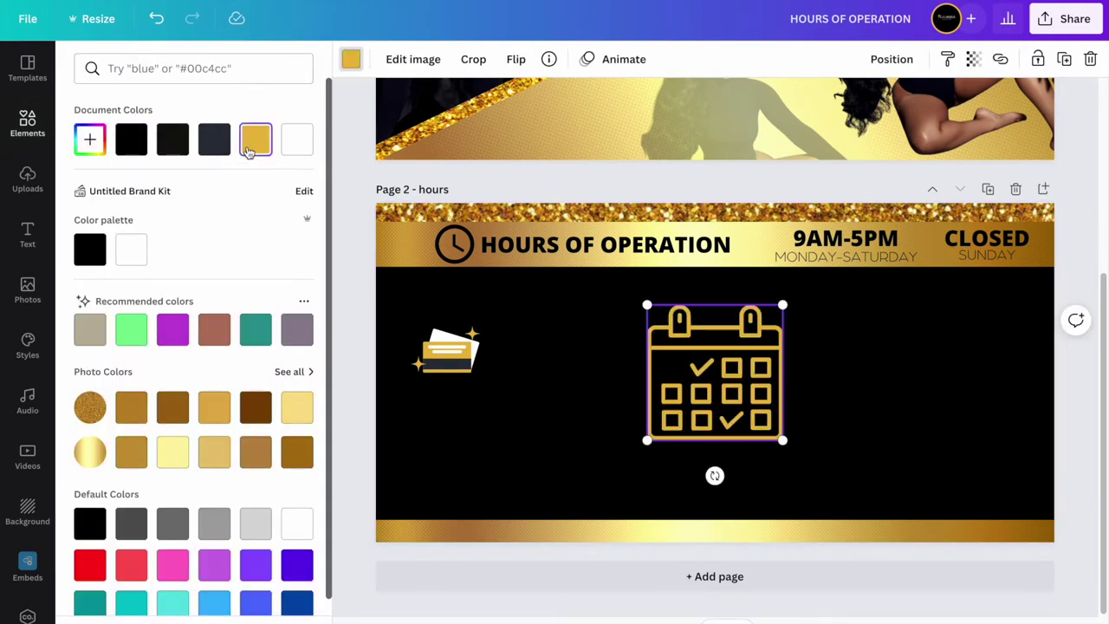
pyautogui.moveTo(648, 440); pyautogui.dragTo(595, 419)
# Search the elements for "traveling" and add the globe with the circling airplane to the hours page.
pyautogui.click(38, 139)
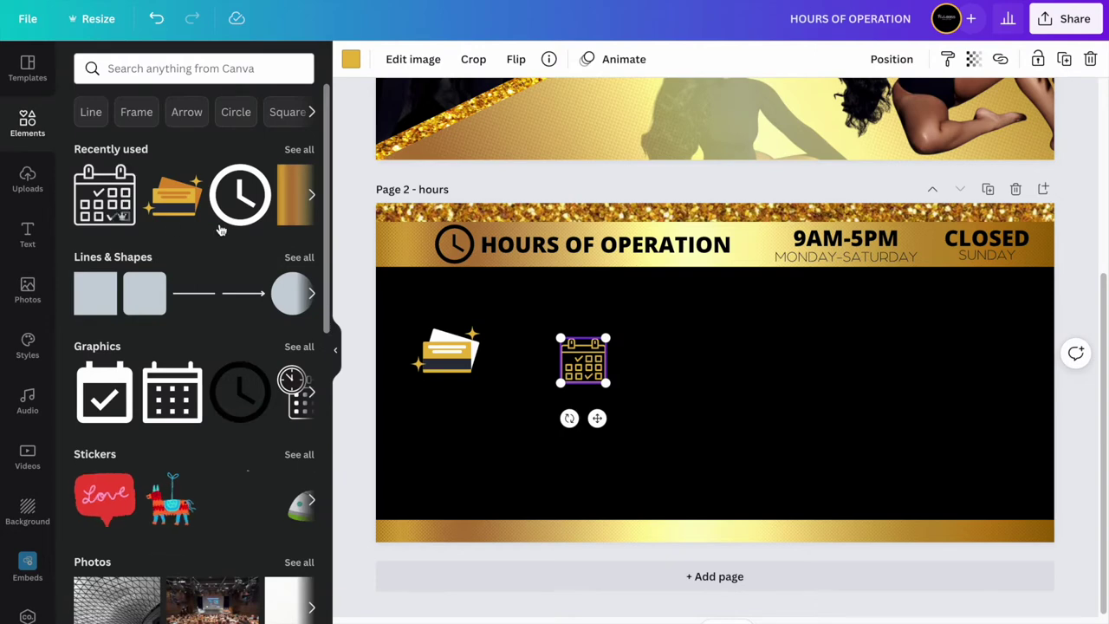
pyautogui.click(179, 73)
pyautogui.write('traveling')
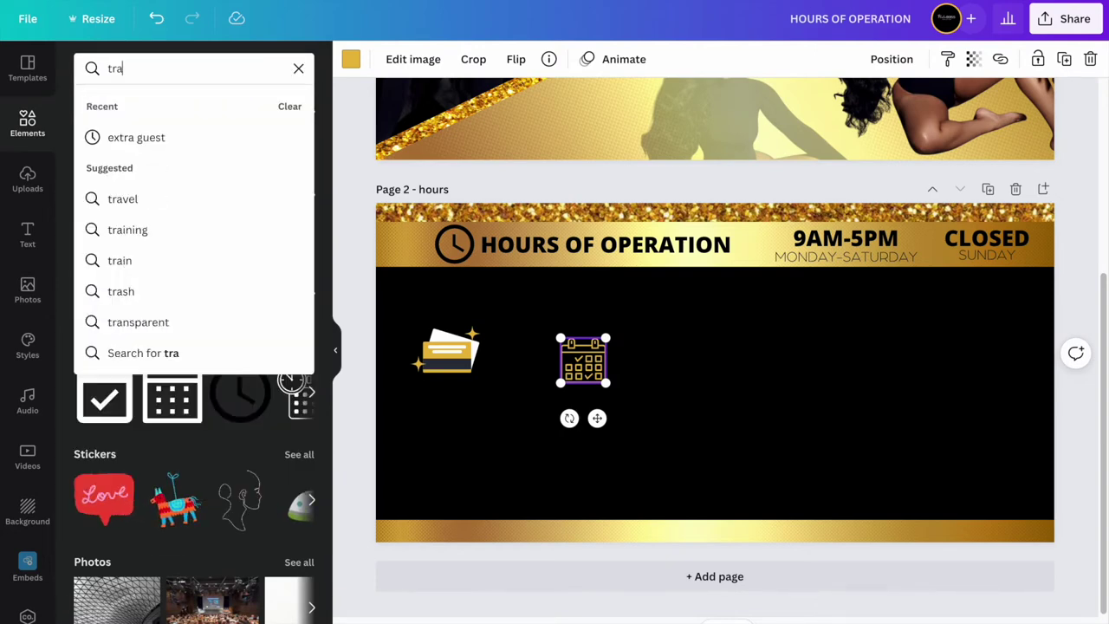
pyautogui.press('Return')
pyautogui.scroll(-10, 227, 338)
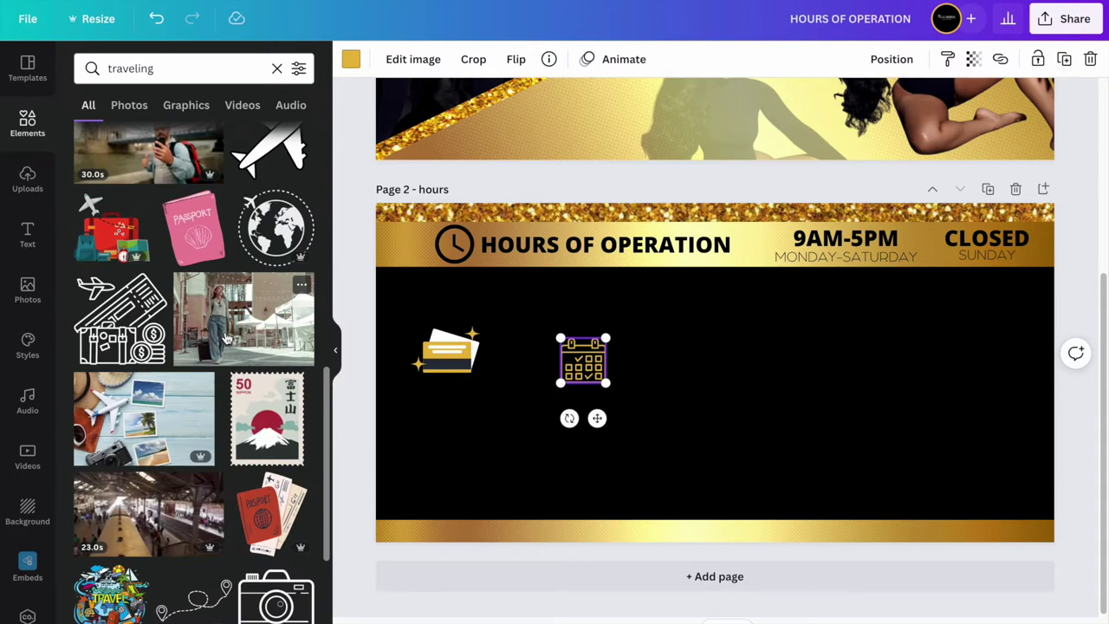
pyautogui.scroll(-5, 227, 338)
pyautogui.scroll(5, 227, 338)
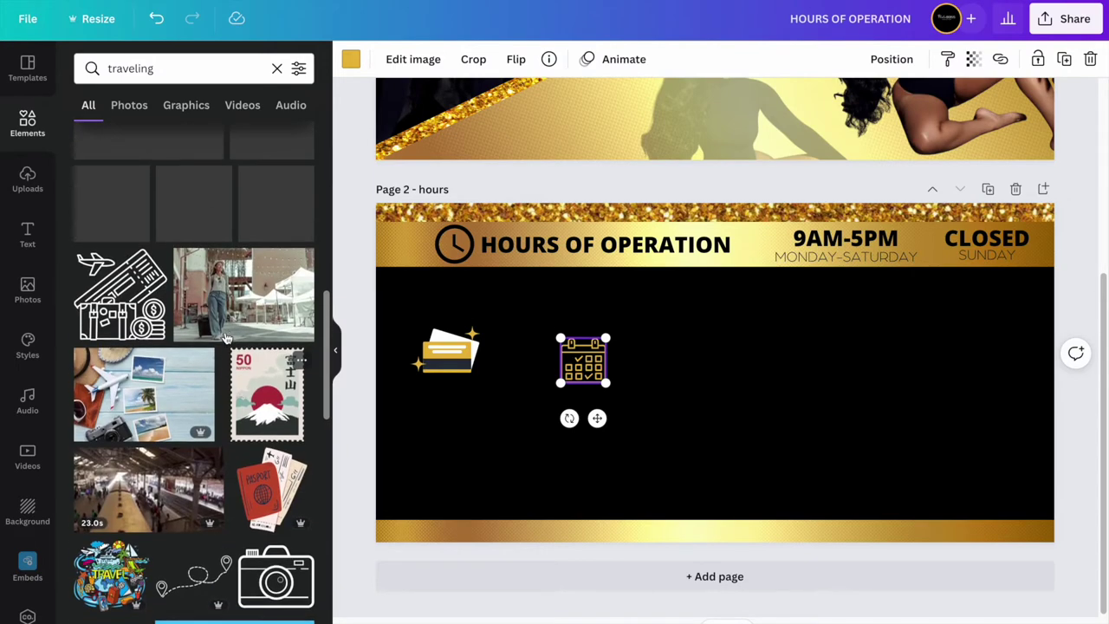
pyautogui.click(275, 203)
# Recolour the globe icon gold, shrink it beyond the calendar and align the cards, calendar and globe in one row.
pyautogui.click(351, 59)
pyautogui.click(255, 139)
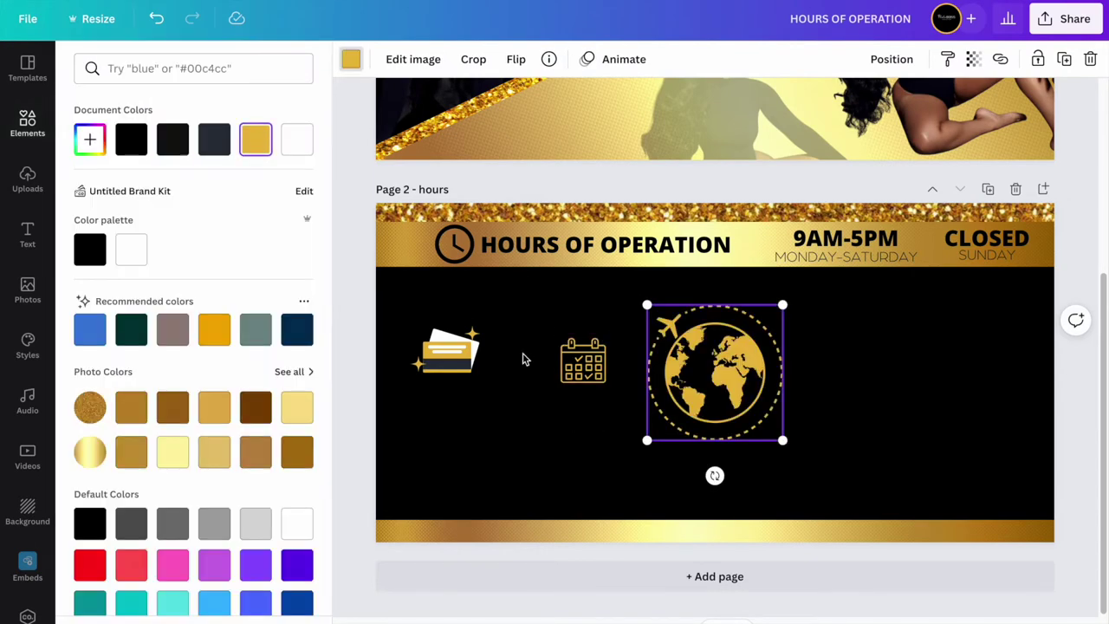
pyautogui.moveTo(646, 441); pyautogui.dragTo(757, 423)
pyautogui.moveTo(453, 357)
pyautogui.mouseDown()
pyautogui.moveTo(454, 366)
pyautogui.moveTo(453, 356)
pyautogui.mouseUp()
pyautogui.moveTo(588, 368); pyautogui.dragTo(588, 356)
pyautogui.moveTo(732, 367); pyautogui.dragTo(765, 383)
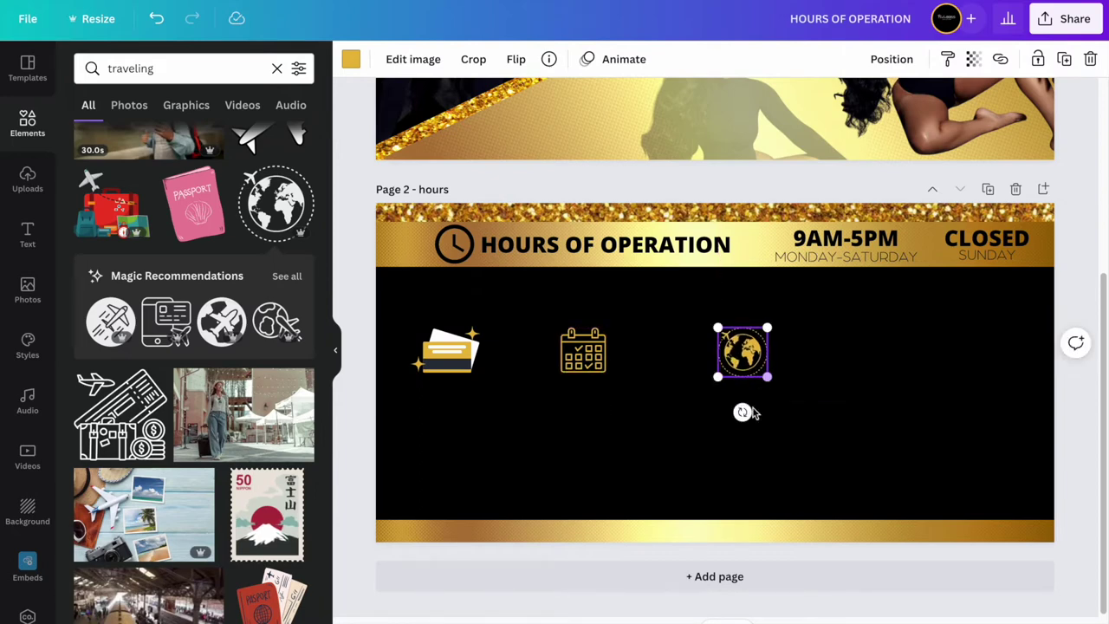
# Add the round clock graphic, recolour it gold, shrink it and place it at the end of the icon row.
pyautogui.click(276, 70)
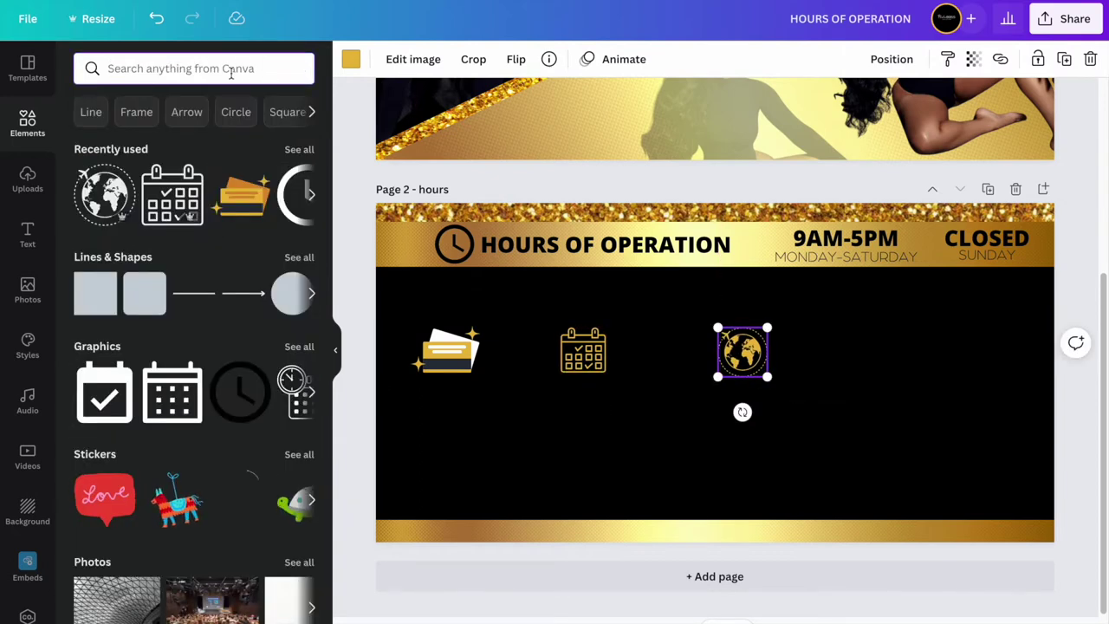
pyautogui.click(238, 393)
pyautogui.click(351, 59)
pyautogui.click(214, 139)
pyautogui.moveTo(649, 440); pyautogui.dragTo(917, 362)
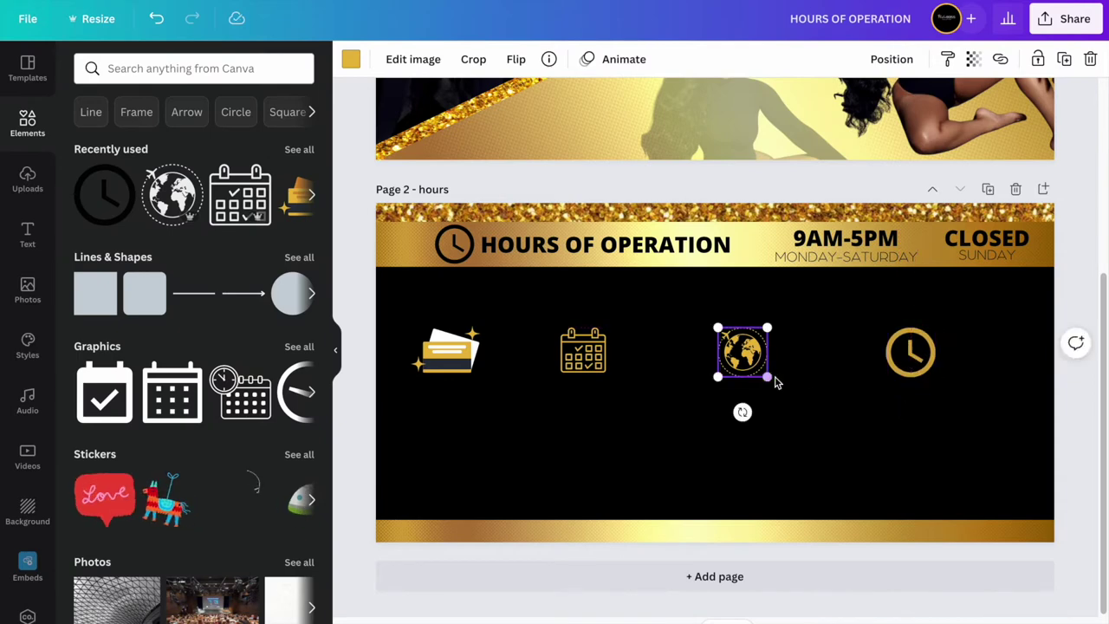
# Enlarge the calendar and credit card graphics slightly to match the height of the globe and clock.
pyautogui.moveTo(767, 376); pyautogui.dragTo(767, 377)
pyautogui.click(594, 363)
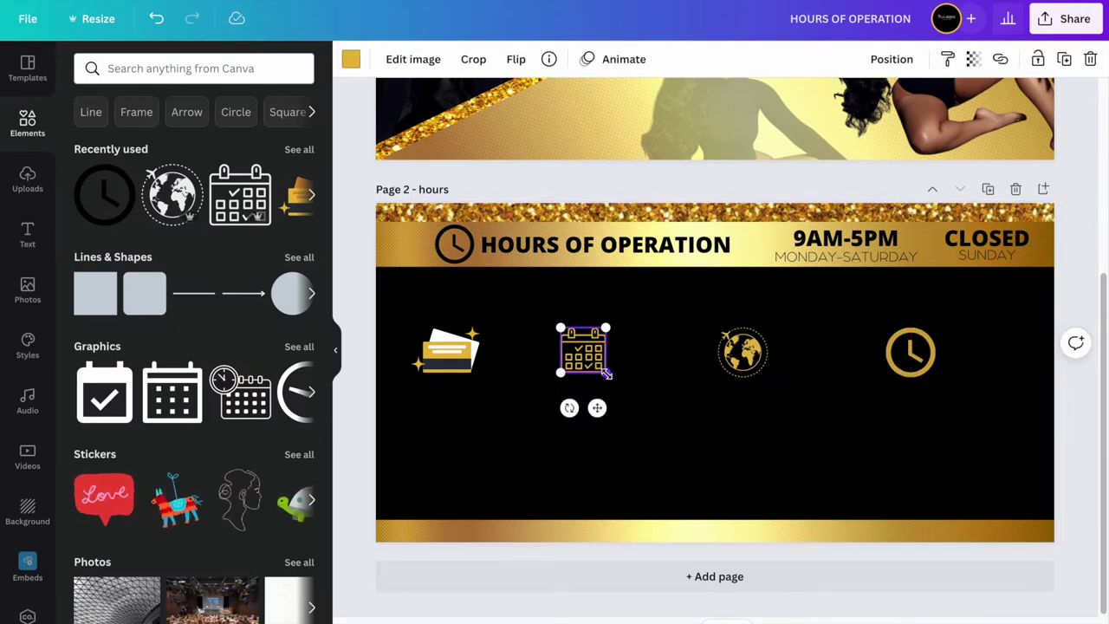
pyautogui.moveTo(606, 373); pyautogui.dragTo(612, 379)
pyautogui.click(446, 351)
pyautogui.moveTo(480, 377); pyautogui.dragTo(487, 379)
pyautogui.click(611, 425)
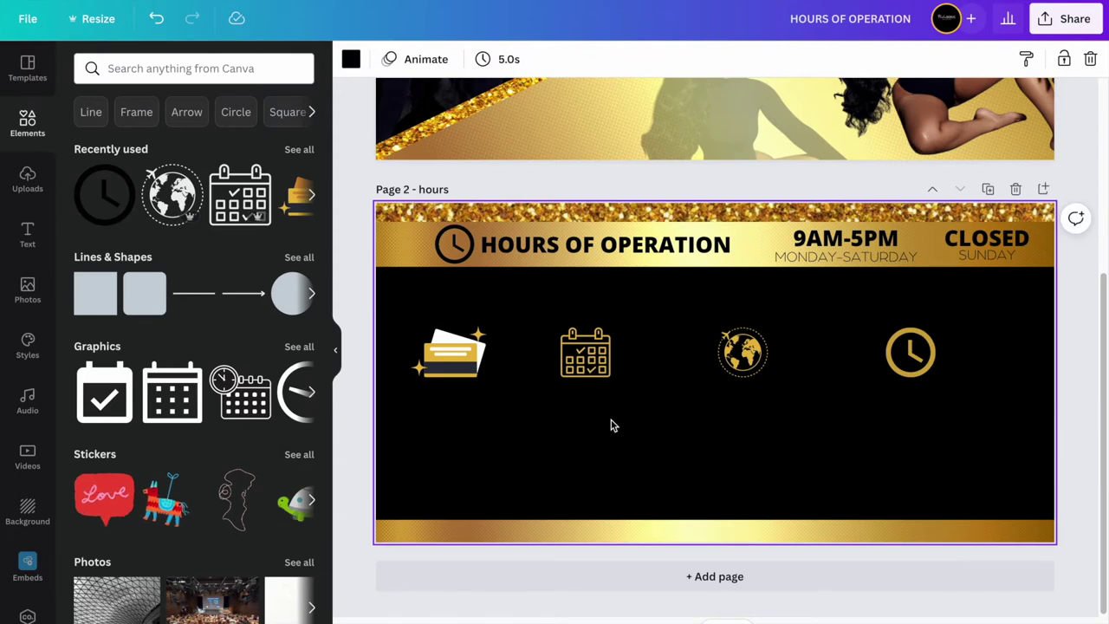
# Line up the credit cards with the icon row and shift the globe and clock left to tighten the spacing.
pyautogui.click(464, 358)
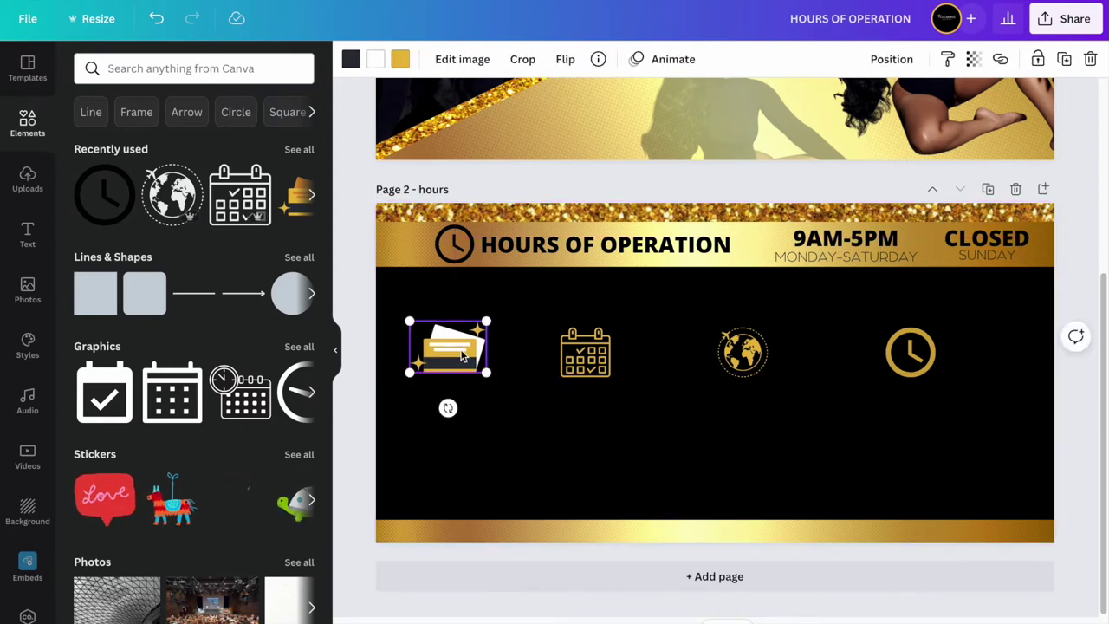
pyautogui.moveTo(737, 364); pyautogui.dragTo(716, 364)
pyautogui.moveTo(891, 354); pyautogui.dragTo(842, 353)
# Group the four icons and enlarge the group so it spans the width of the black area.
pyautogui.moveTo(929, 384); pyautogui.dragTo(422, 338)
pyautogui.click(859, 59)
pyautogui.moveTo(887, 379); pyautogui.dragTo(990, 454)
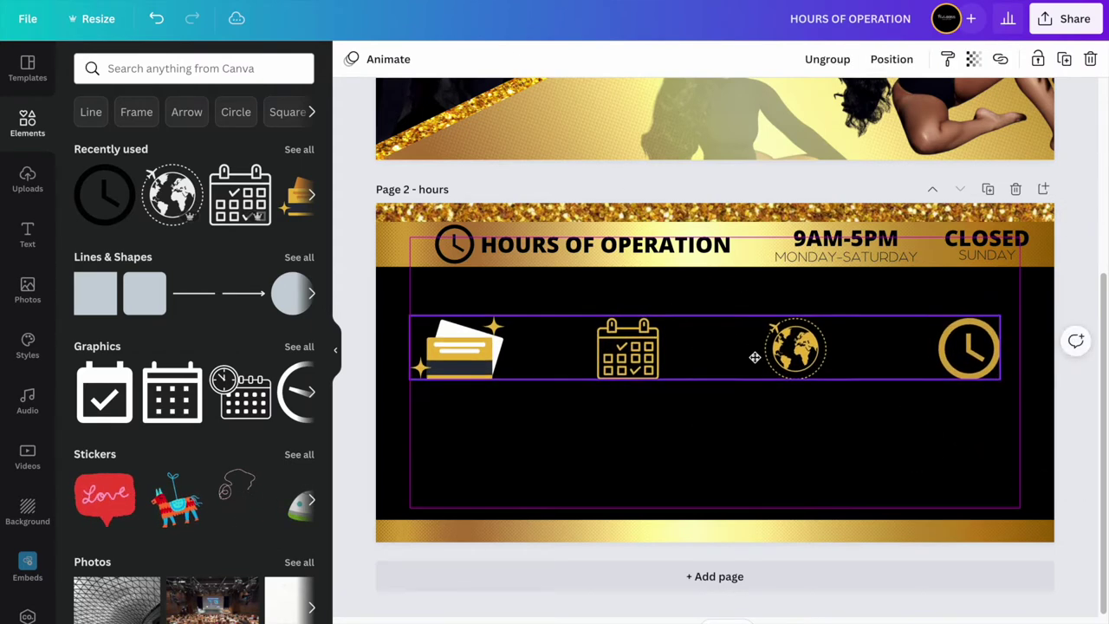
pyautogui.click(845, 450)
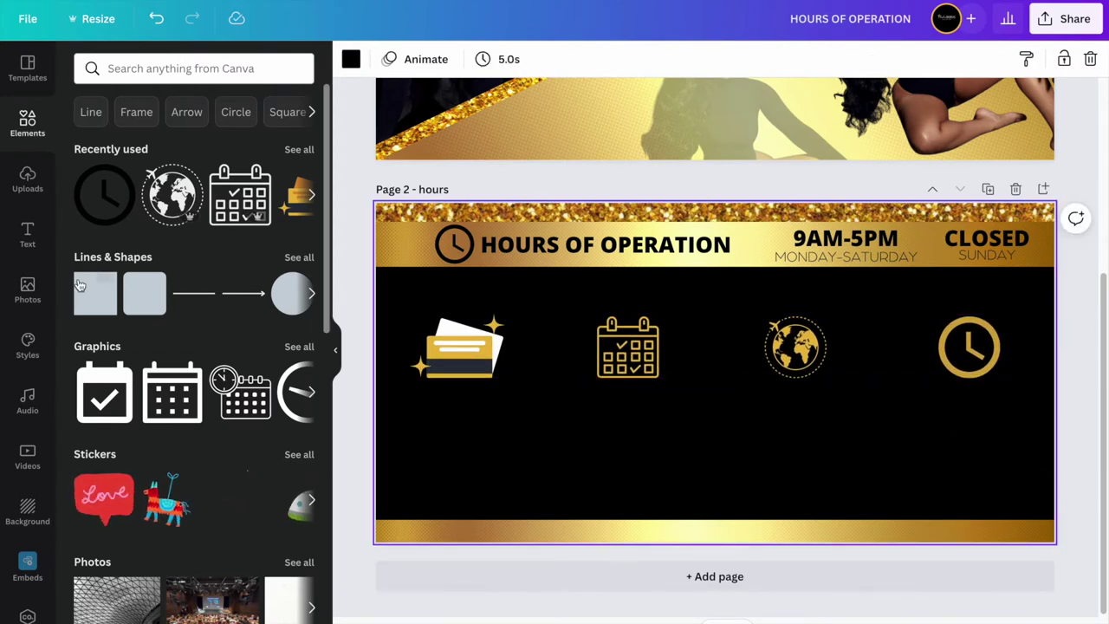
# Add a subheading reading "PAYMENTS", shrink it to size 28.4 and centre it beneath the credit card graphic.
pyautogui.click(28, 234)
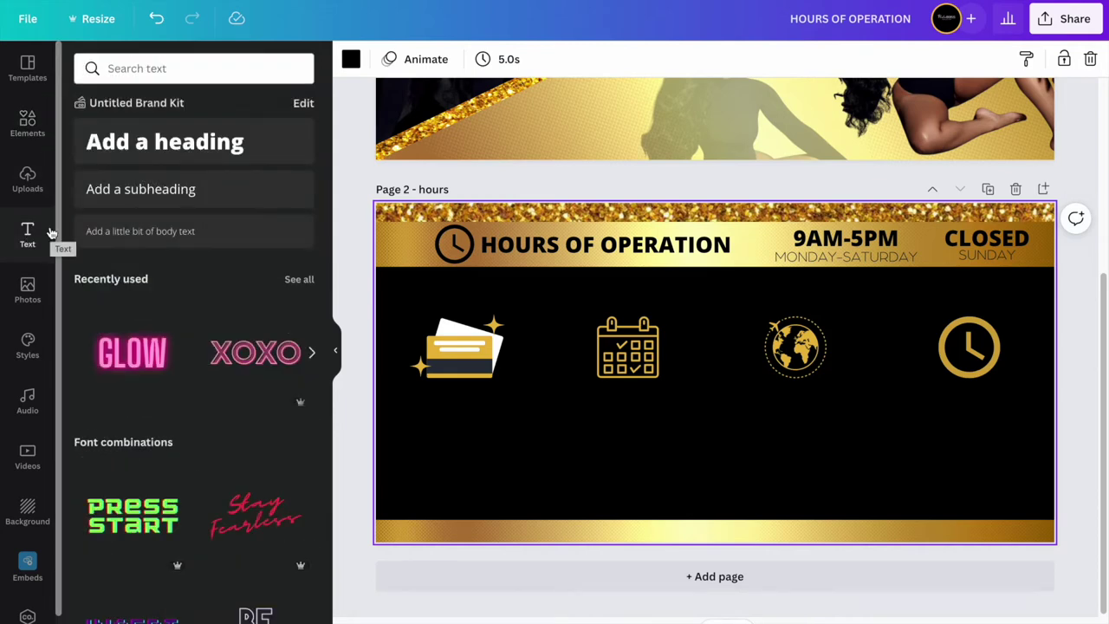
pyautogui.click(148, 189)
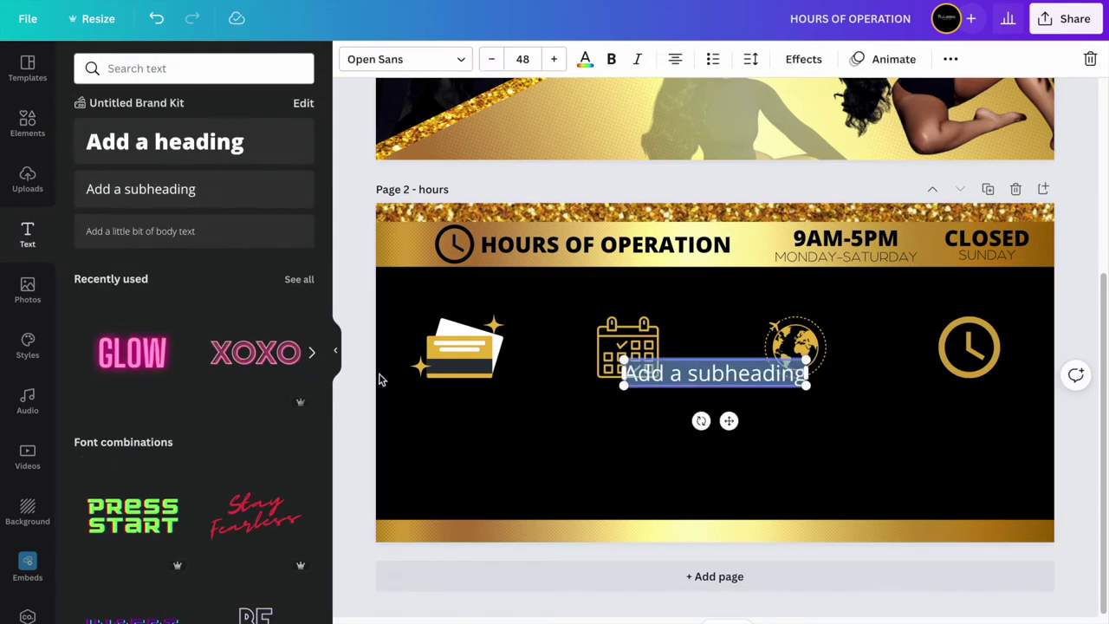
pyautogui.write('PAYMENTS')
pyautogui.moveTo(657, 357); pyautogui.dragTo(691, 386)
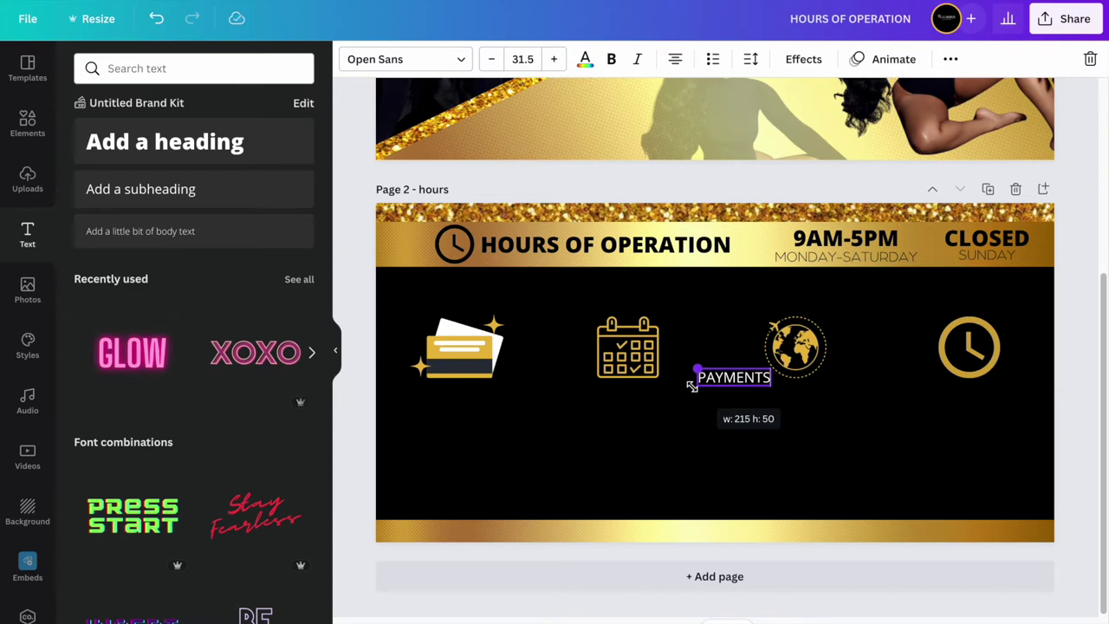
pyautogui.moveTo(751, 421); pyautogui.dragTo(475, 435)
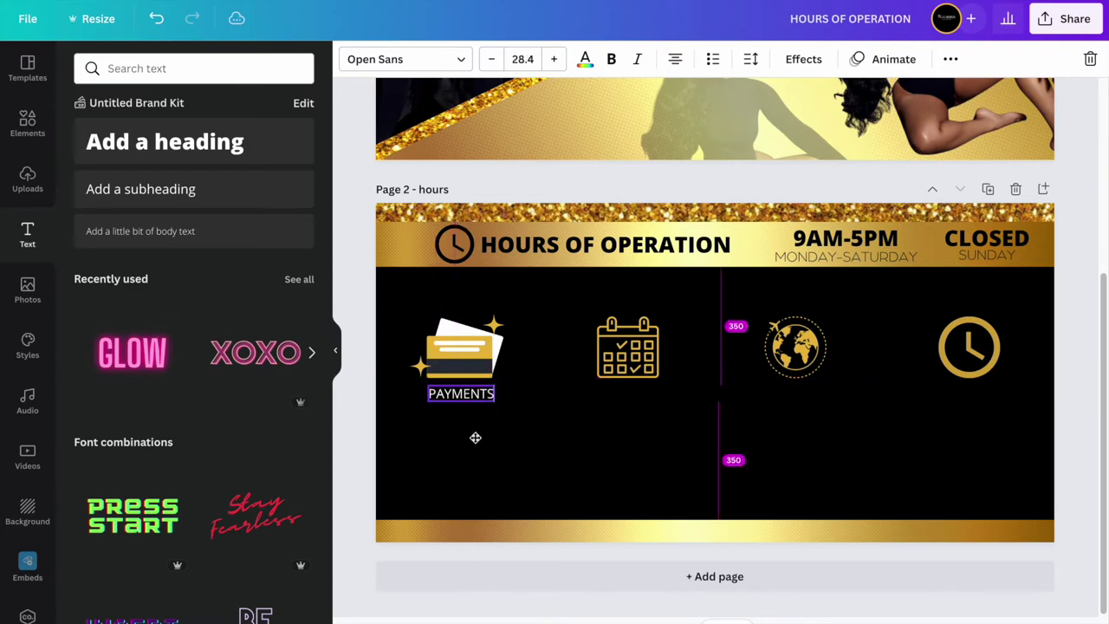
# Duplicate the PAYMENTS label, place the copy beneath the calendar and change its text to "SCHEDULING".
pyautogui.click(953, 59)
pyautogui.click(943, 96)
pyautogui.moveTo(480, 440); pyautogui.dragTo(652, 436)
pyautogui.doubleClick(639, 396)
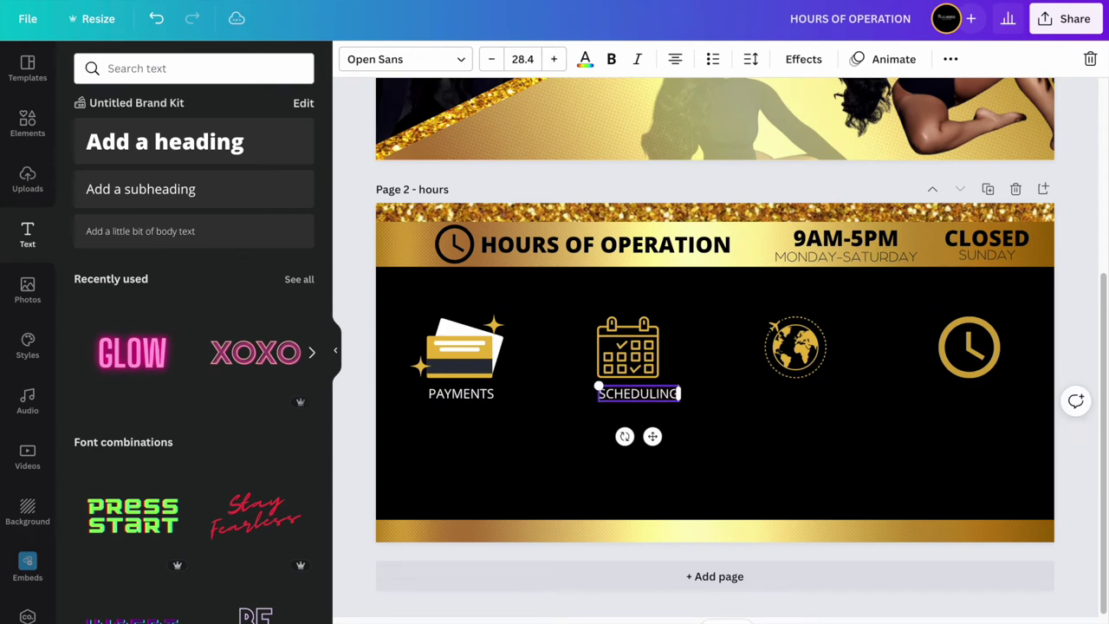
pyautogui.moveTo(653, 435); pyautogui.dragTo(650, 434)
# Duplicate the label twice more, reading "TRAVELING" beneath the globe and "LATE/NO SHOW" beneath the clock.
pyautogui.click(952, 59)
pyautogui.click(945, 96)
pyautogui.doubleClick(791, 396)
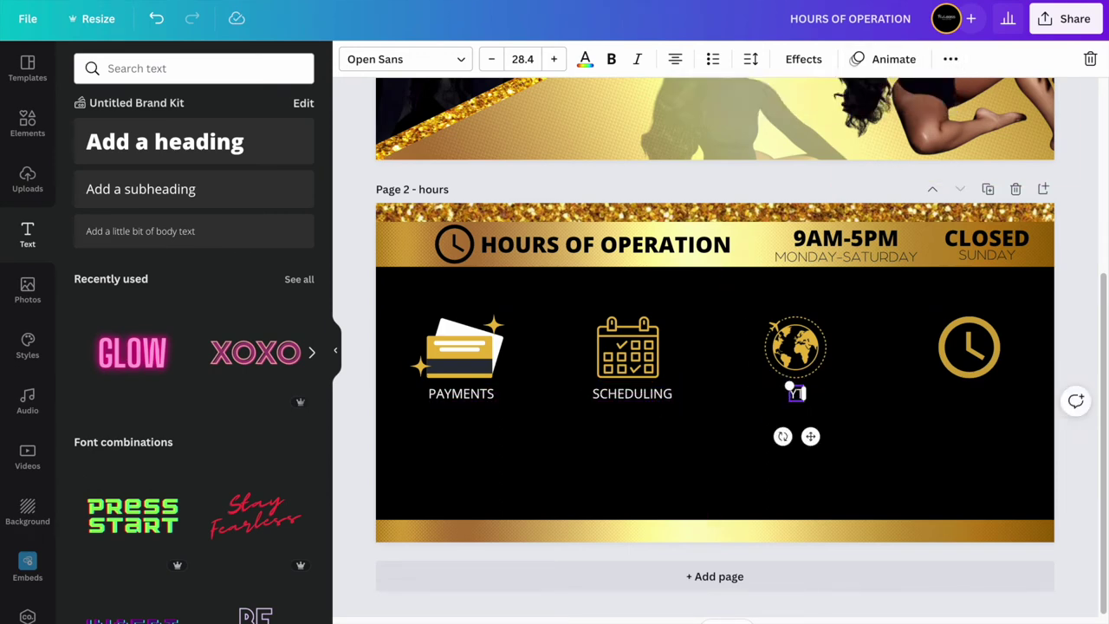
pyautogui.click(953, 61)
pyautogui.click(945, 96)
pyautogui.doubleClick(970, 394)
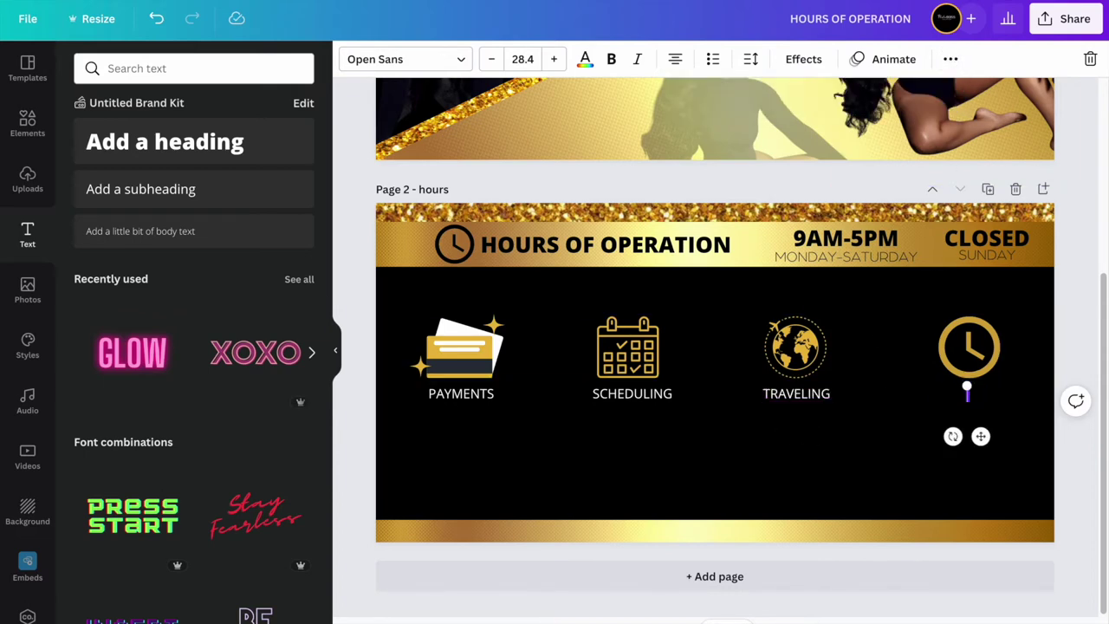
pyautogui.click(752, 448)
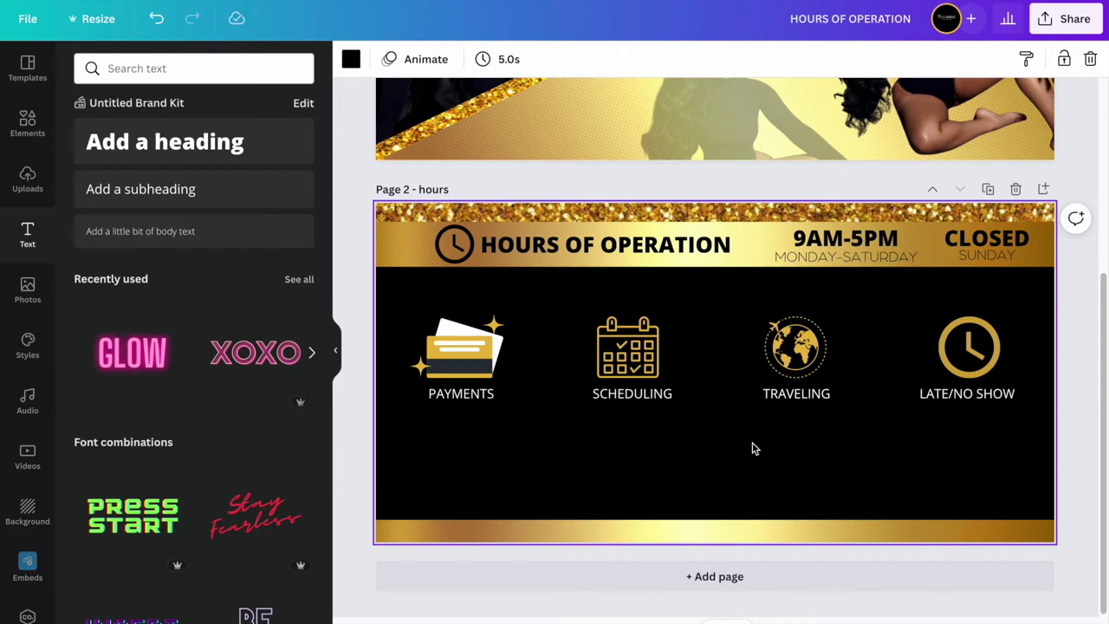
# Group the four icon labels and nudge them slightly left so they sit centred beneath the icons.
pyautogui.moveTo(834, 400); pyautogui.dragTo(425, 388)
pyautogui.click(950, 58)
pyautogui.click(747, 97)
pyautogui.moveTo(735, 437); pyautogui.dragTo(731, 435)
pyautogui.click(857, 448)
pyautogui.click(953, 358)
pyautogui.click(857, 452)
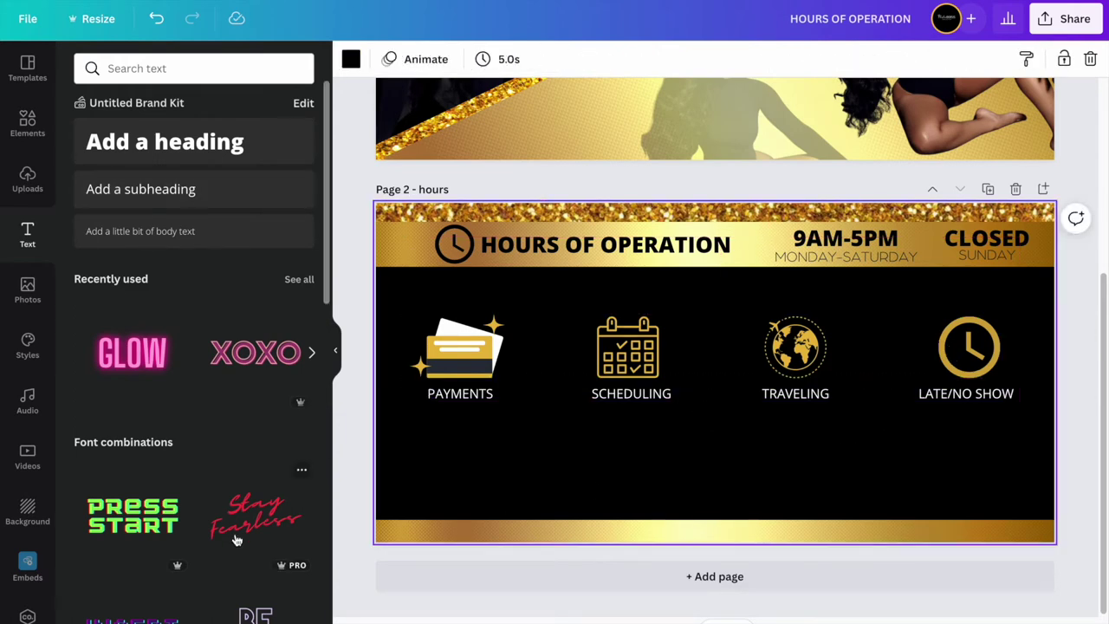
# Switch to another window, copy the Latin placeholder passage there and return to the banner design in Canva.
pyautogui.click(176, 615)
pyautogui.click(277, 80)
pyautogui.moveTo(414, 491); pyautogui.dragTo(611, 518)
pyautogui.click(167, 7)
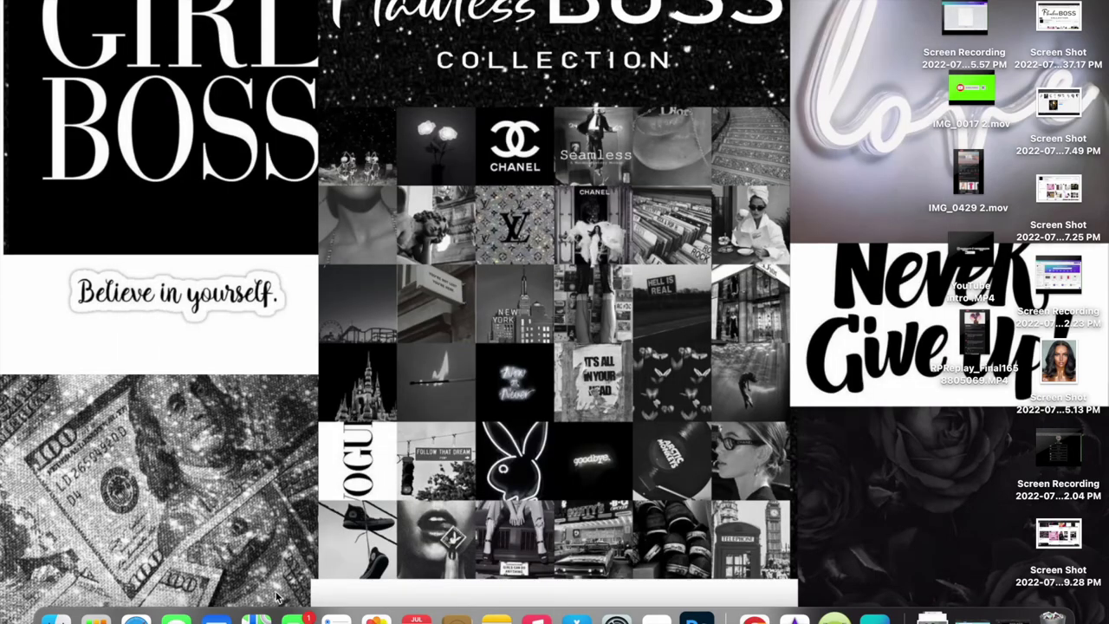
pyautogui.click(875, 617)
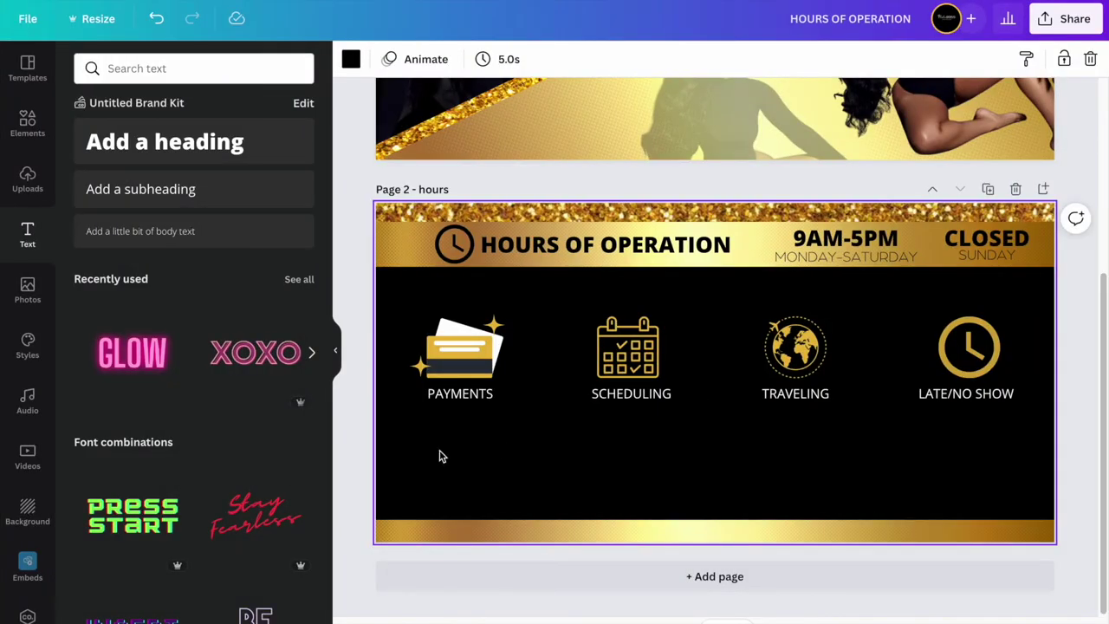
# Add a heading to the hours page and fill it with the copied "Excepteur sint occaecat" placeholder passage.
pyautogui.click(458, 397)
pyautogui.click(138, 160)
pyautogui.hotkey('ctrl', 'v')
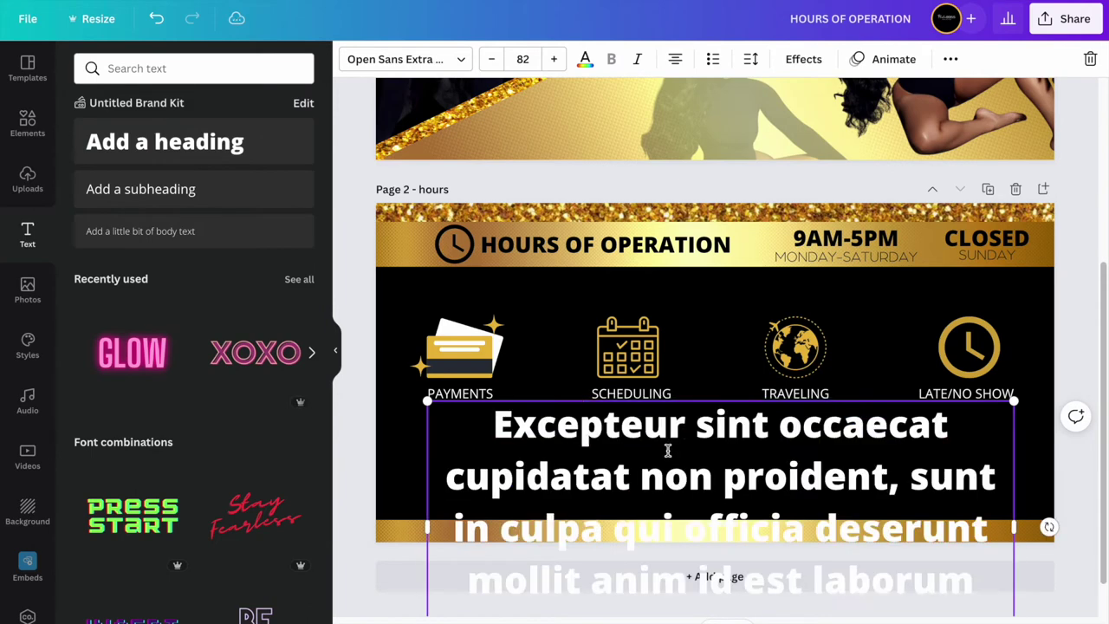
pyautogui.moveTo(420, 400); pyautogui.dragTo(892, 478)
pyautogui.click(911, 604)
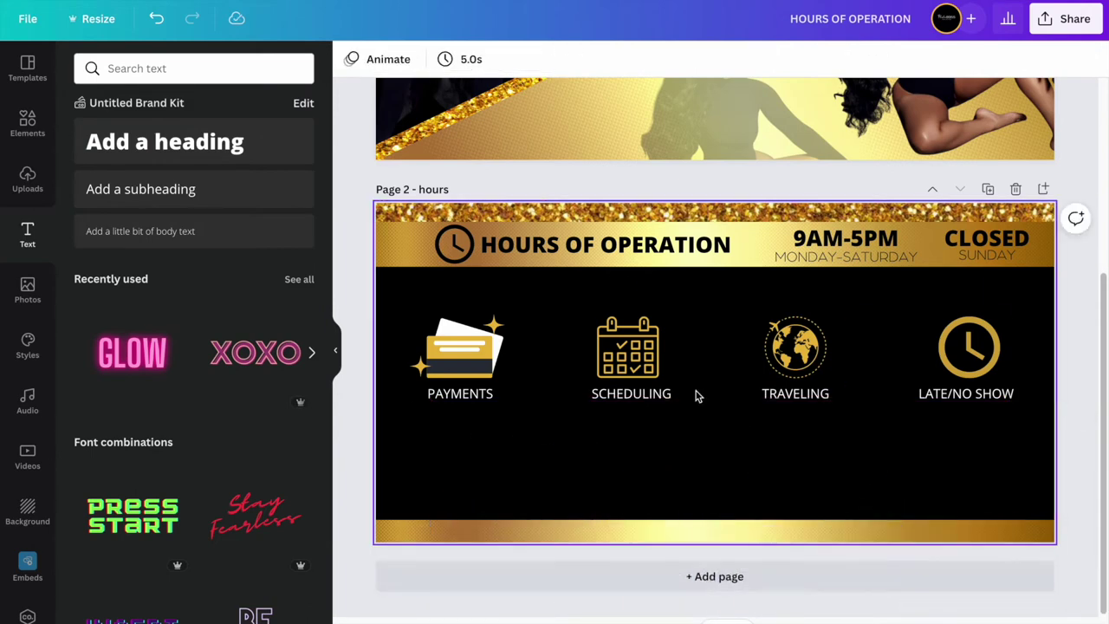
pyautogui.click(161, 24)
# Shrink the placeholder text to size 21.6 and position it as a four-line block beneath the icon labels.
pyautogui.click(1003, 448)
pyautogui.moveTo(1015, 400); pyautogui.dragTo(774, 469)
pyautogui.moveTo(783, 513); pyautogui.dragTo(615, 422)
pyautogui.moveTo(572, 479); pyautogui.dragTo(639, 447)
# Duplicate the placeholder text block three times so one copy sits beneath each of the four icon labels.
pyautogui.click(950, 59)
pyautogui.click(945, 96)
pyautogui.click(951, 59)
pyautogui.click(944, 96)
pyautogui.click(807, 439)
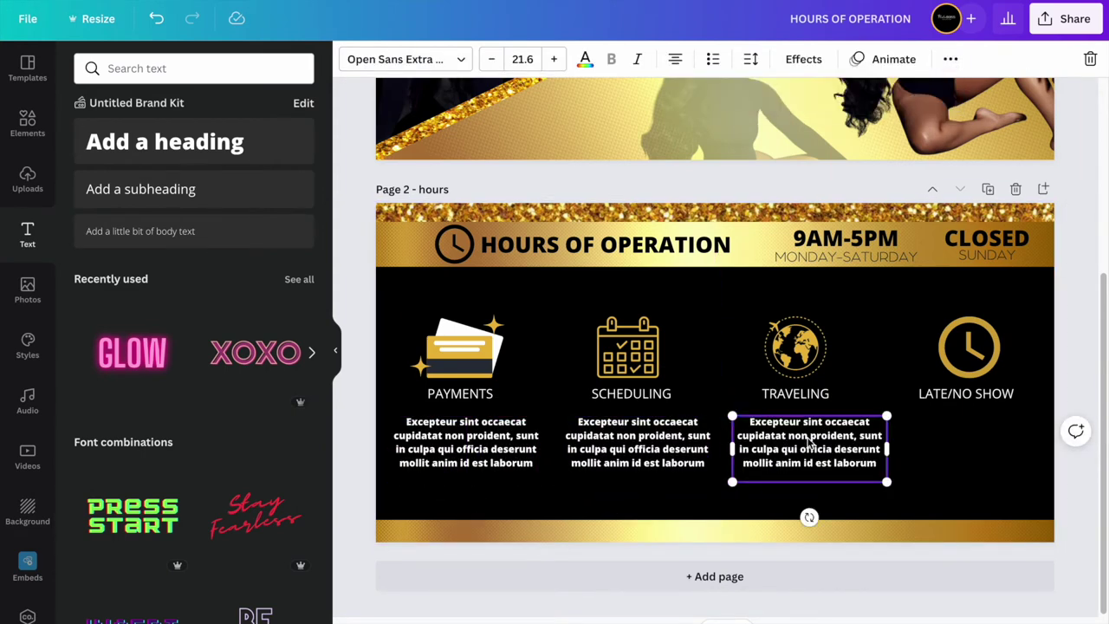
pyautogui.click(950, 59)
pyautogui.click(944, 96)
pyautogui.moveTo(961, 451); pyautogui.dragTo(955, 451)
pyautogui.click(1086, 368)
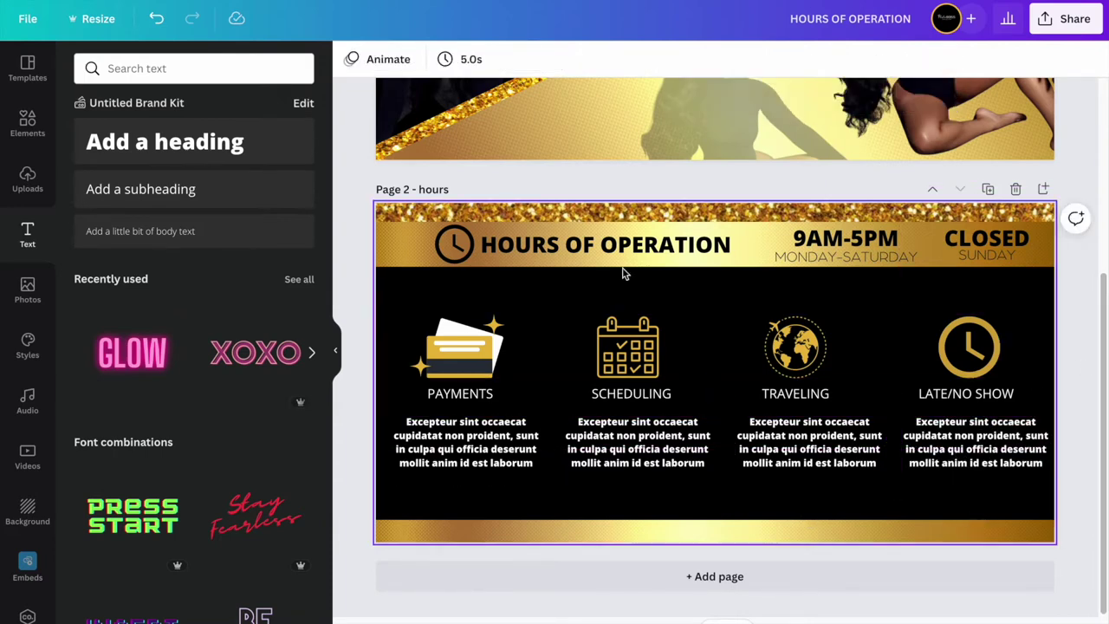
pyautogui.click(659, 578)
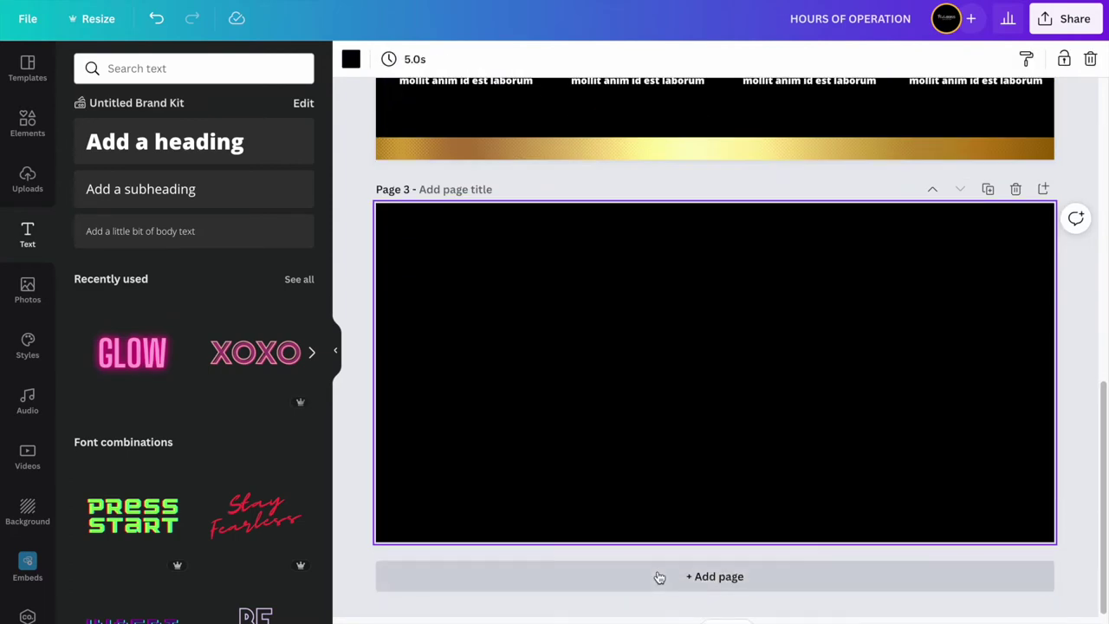
pyautogui.scroll(5, 782, 519)
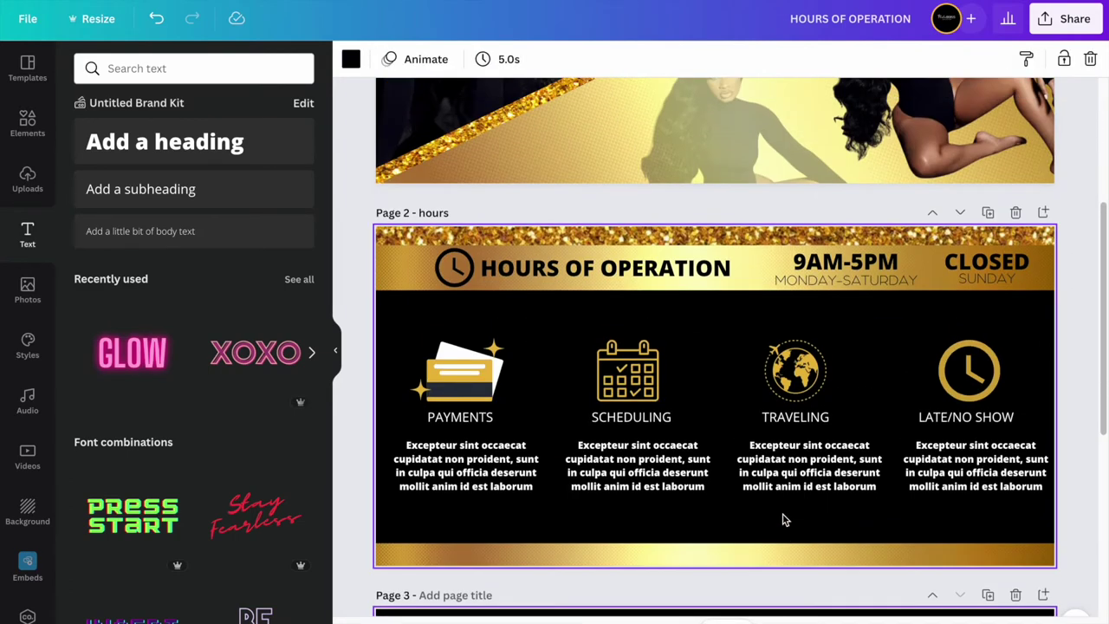
pyautogui.scroll(-3, 784, 517)
pyautogui.click(1015, 382)
pyautogui.scroll(3, 986, 406)
pyautogui.scroll(-2, 985, 406)
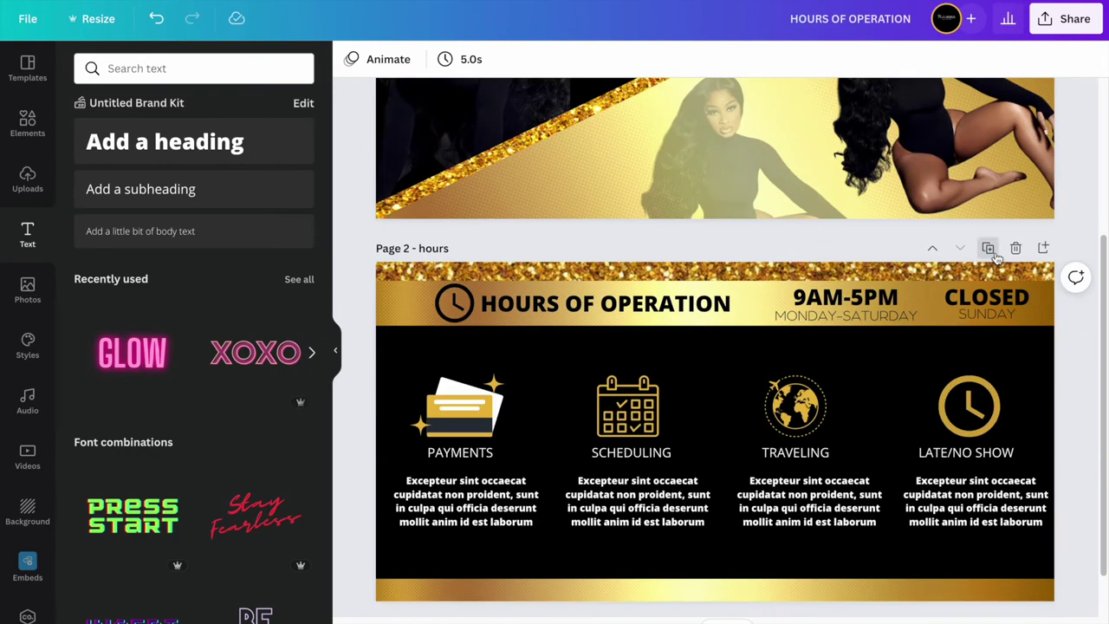
# Duplicate the hours page and delete the clock icon, the hours heading and the opening-time and closed texts from the copy.
pyautogui.click(988, 250)
pyautogui.click(664, 288)
pyautogui.press('Delete')
pyautogui.click(454, 287)
pyautogui.press('Delete')
pyautogui.click(834, 300)
pyautogui.press('Delete')
pyautogui.click(845, 279)
pyautogui.press('Delete')
pyautogui.click(993, 277)
pyautogui.press('Delete')
pyautogui.click(990, 282)
pyautogui.press('Delete')
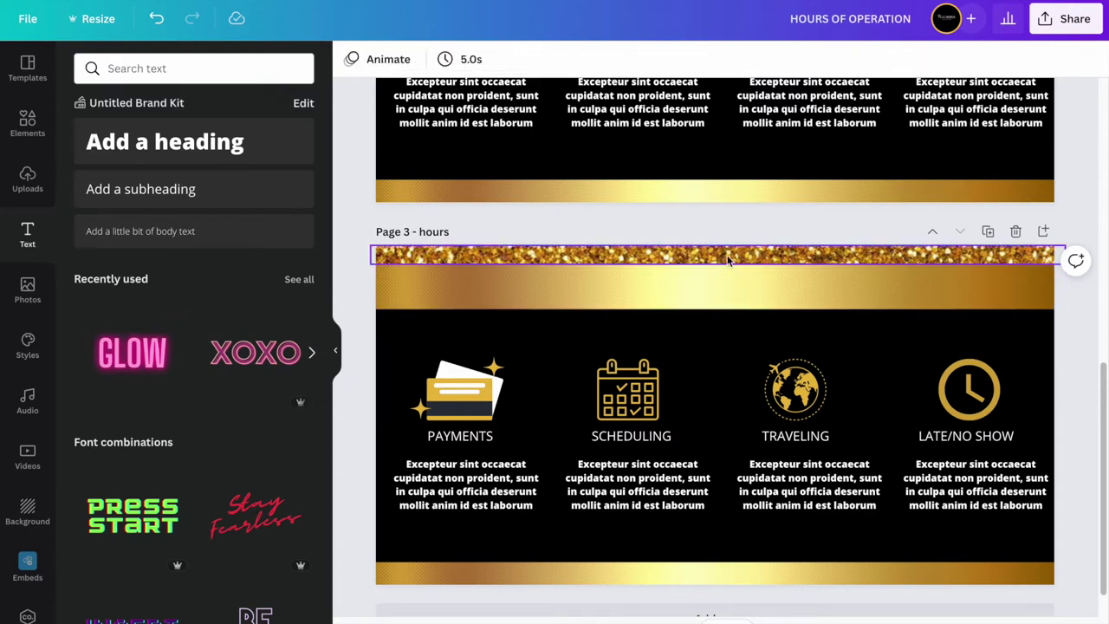
# On page 3, move the glitter strip below the upper gold band, delete the lower gold band and put a duplicate strip there.
pyautogui.moveTo(728, 261); pyautogui.dragTo(727, 336)
pyautogui.moveTo(725, 289); pyautogui.dragTo(728, 256)
pyautogui.moveTo(726, 331); pyautogui.dragTo(716, 297)
pyautogui.click(710, 573)
pyautogui.press('Delete')
pyautogui.click(741, 293)
pyautogui.click(1065, 62)
pyautogui.moveTo(736, 343); pyautogui.dragTo(721, 611)
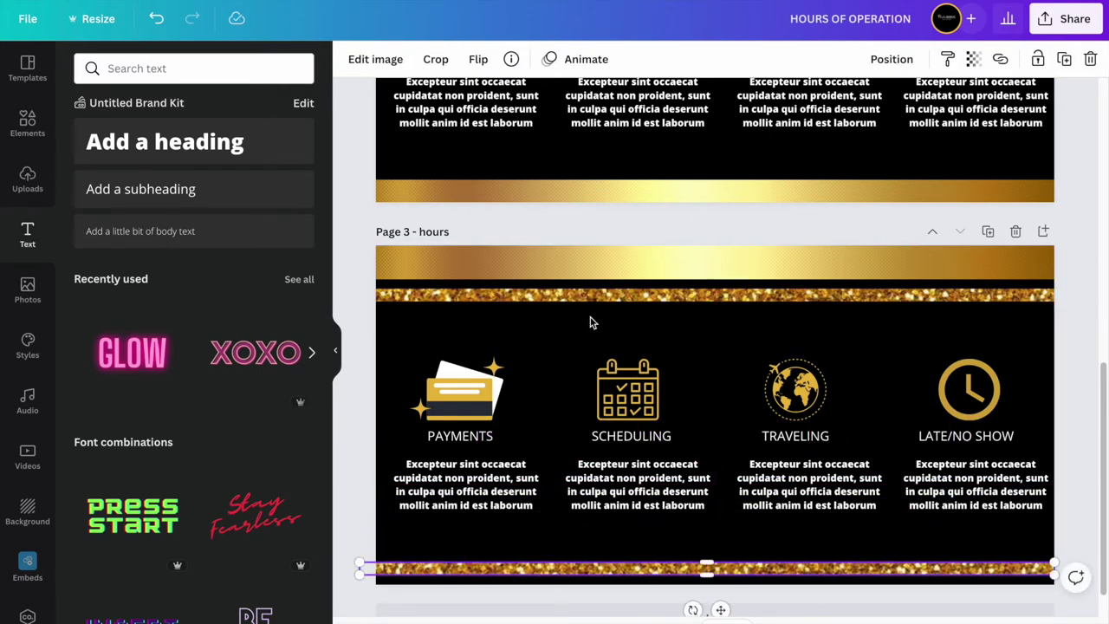
# Delete the four policy icons and their labels from page 3, keeping the placeholder text blocks.
pyautogui.click(620, 337)
pyautogui.doubleClick(482, 389)
pyautogui.press('Delete')
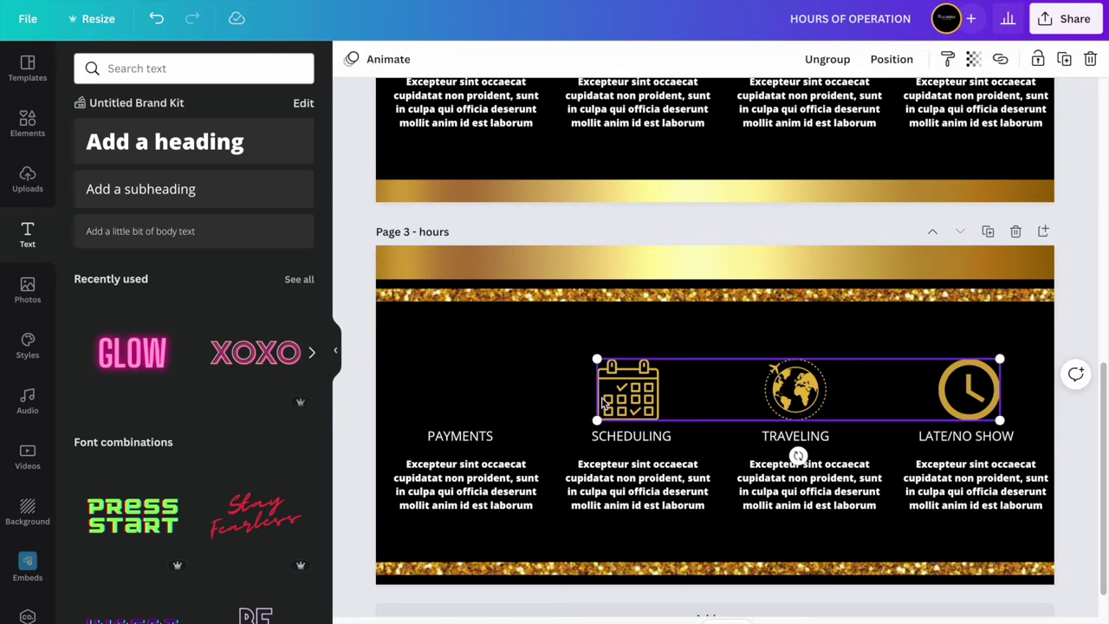
pyautogui.click(626, 399)
pyautogui.press('Delete')
pyautogui.press('Delete')
pyautogui.press('Delete')
pyautogui.click(845, 430)
pyautogui.press('Delete')
# Add the recently used three-person group icon to page 3, recolour it gold, shrink it and place it above the first text block.
pyautogui.click(27, 123)
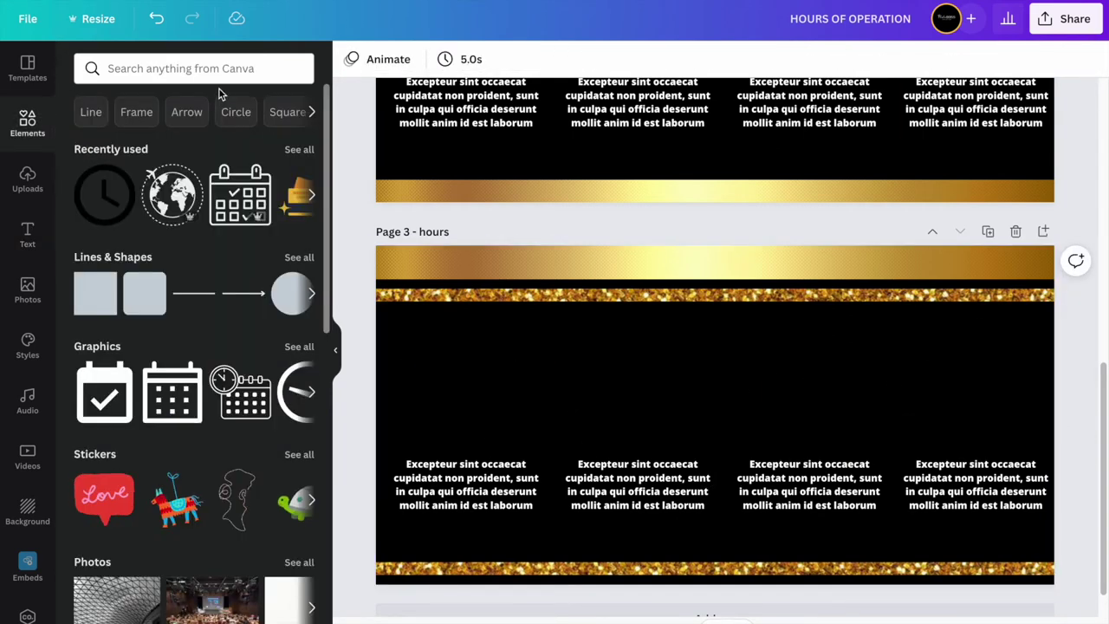
pyautogui.click(309, 199)
pyautogui.click(299, 149)
pyautogui.scroll(-5, 193, 354)
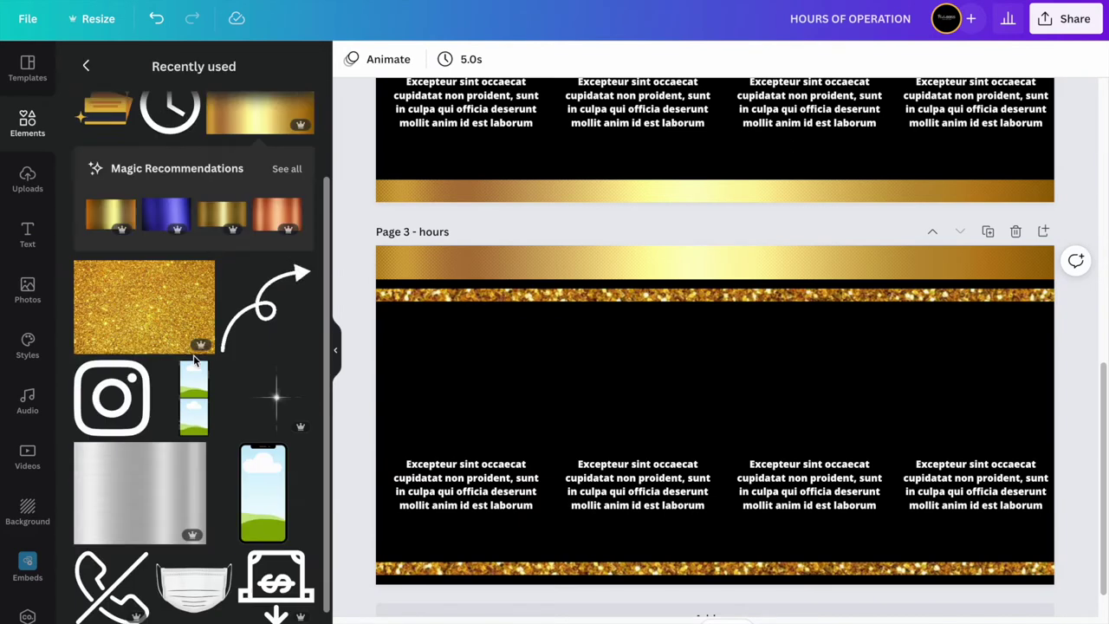
pyautogui.scroll(-4, 203, 378)
pyautogui.click(109, 230)
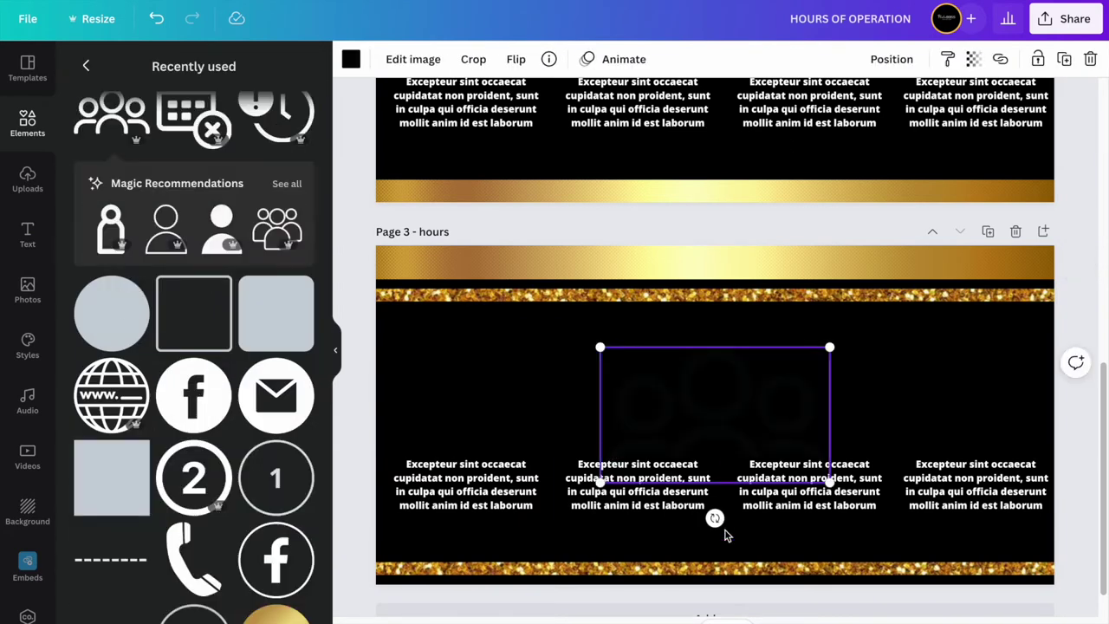
pyautogui.click(350, 59)
pyautogui.click(256, 138)
pyautogui.moveTo(830, 483); pyautogui.dragTo(733, 426)
pyautogui.moveTo(669, 396); pyautogui.dragTo(510, 399)
# Search the elements for CANCELLATION, add the prohibition circle, recolour it gold and shrink it beside the group icon.
pyautogui.click(27, 124)
pyautogui.click(161, 68)
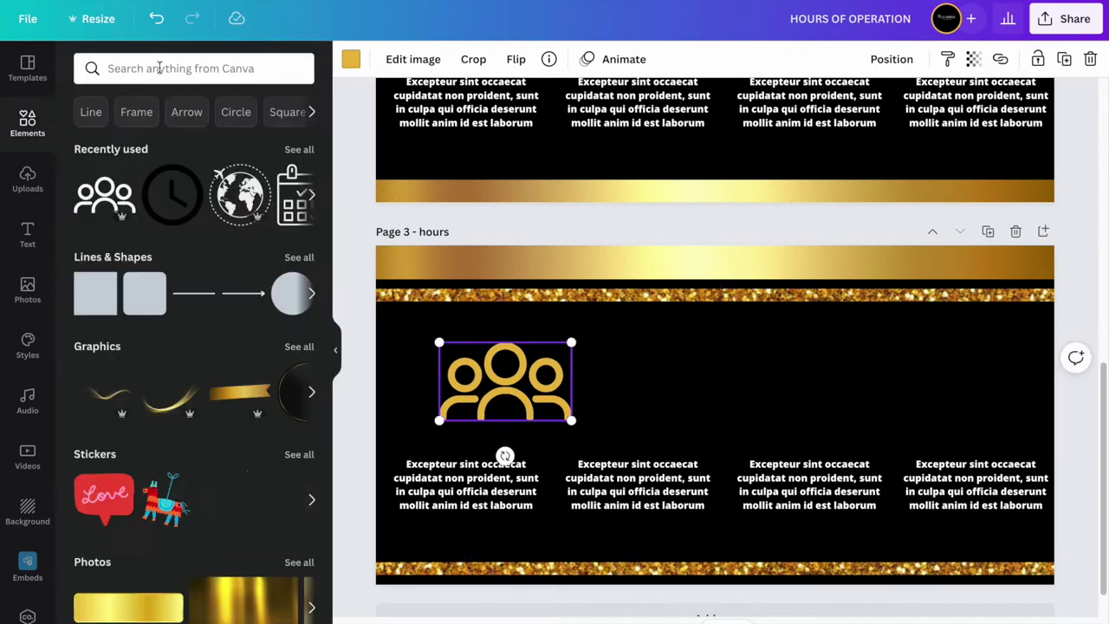
pyautogui.write('CANCELLATION')
pyautogui.press('Return')
pyautogui.click(193, 170)
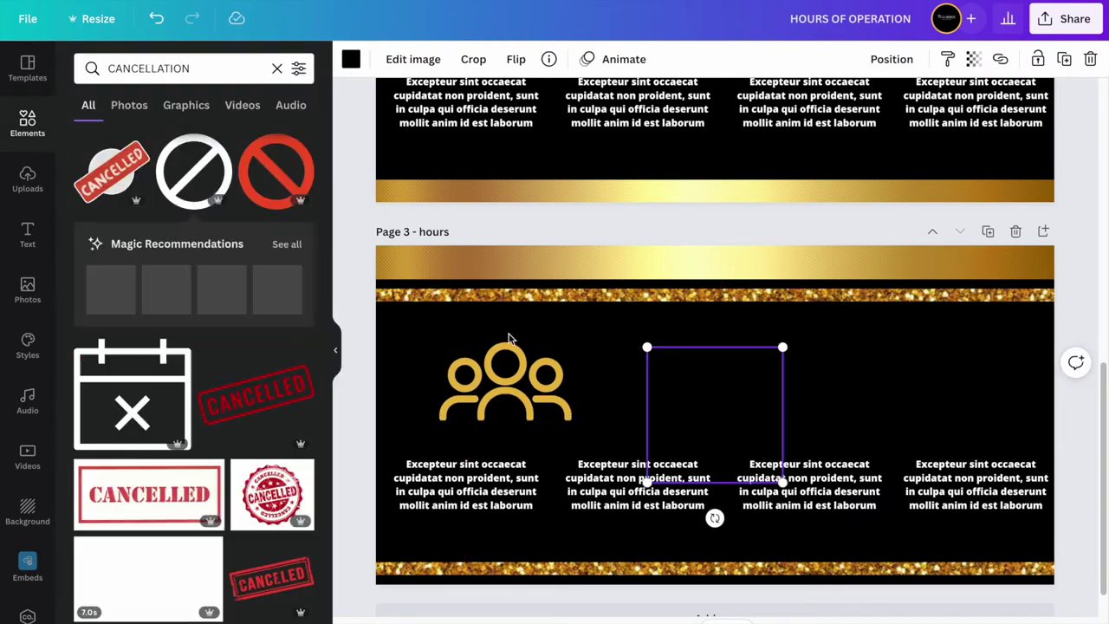
pyautogui.click(351, 59)
pyautogui.click(214, 138)
pyautogui.moveTo(762, 459); pyautogui.dragTo(738, 435)
pyautogui.moveTo(698, 394); pyautogui.dragTo(720, 398)
pyautogui.moveTo(761, 439); pyautogui.dragTo(742, 420)
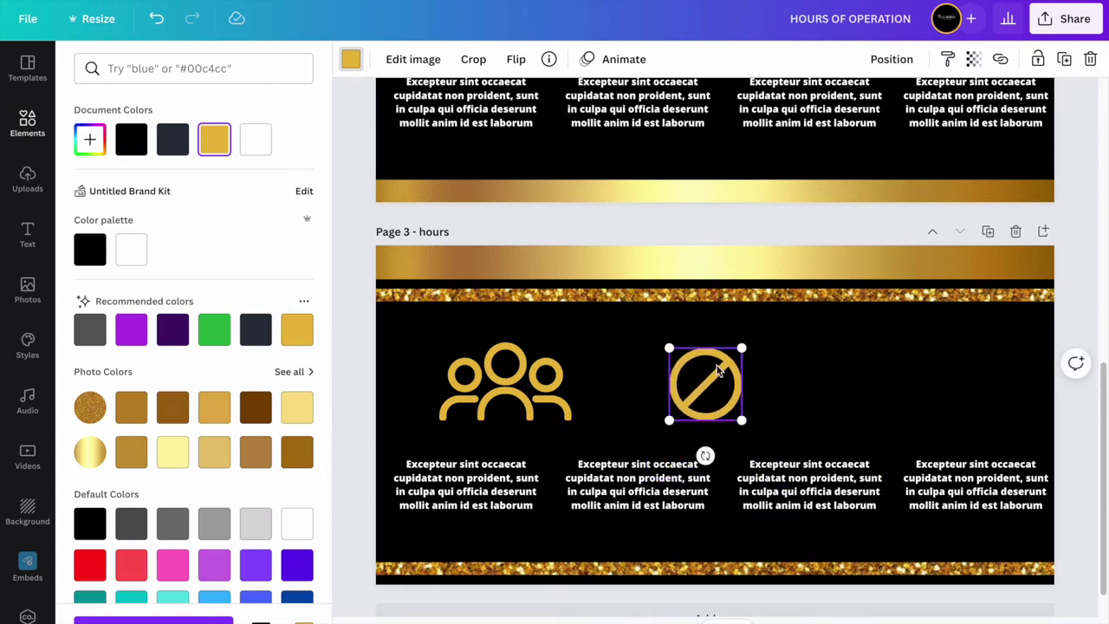
pyautogui.moveTo(740, 353); pyautogui.dragTo(747, 350)
# Search the elements for MASK, discard the white mask photo and add the light-blue face mask graphic instead.
pyautogui.click(27, 121)
pyautogui.click(276, 68)
pyautogui.write('MASK')
pyautogui.press('Return')
pyautogui.click(267, 228)
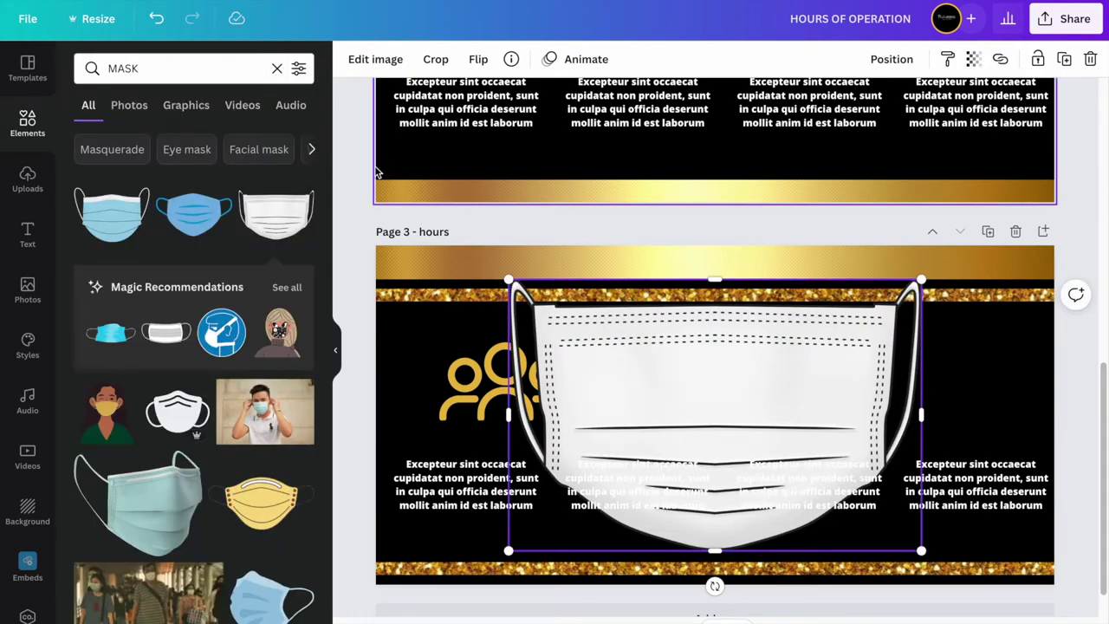
pyautogui.press('Delete')
pyautogui.click(111, 214)
# Recolour the mask's light-blue part gold, then shrink the mask and place it in line with the other two icons.
pyautogui.click(400, 59)
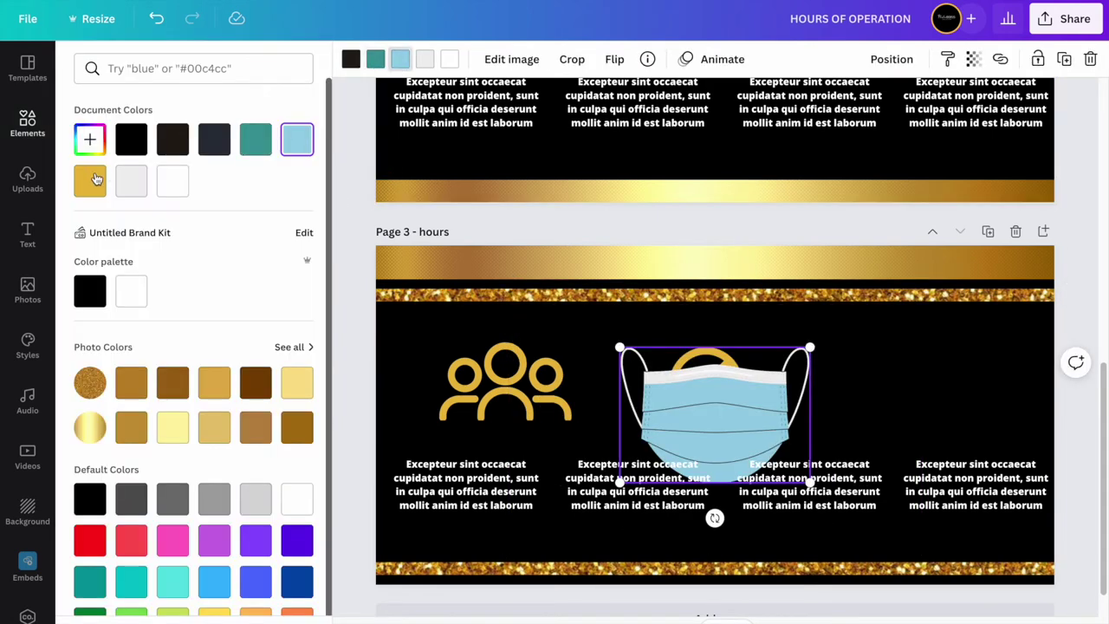
pyautogui.click(89, 181)
pyautogui.moveTo(619, 345); pyautogui.dragTo(700, 404)
pyautogui.moveTo(751, 438); pyautogui.dragTo(883, 382)
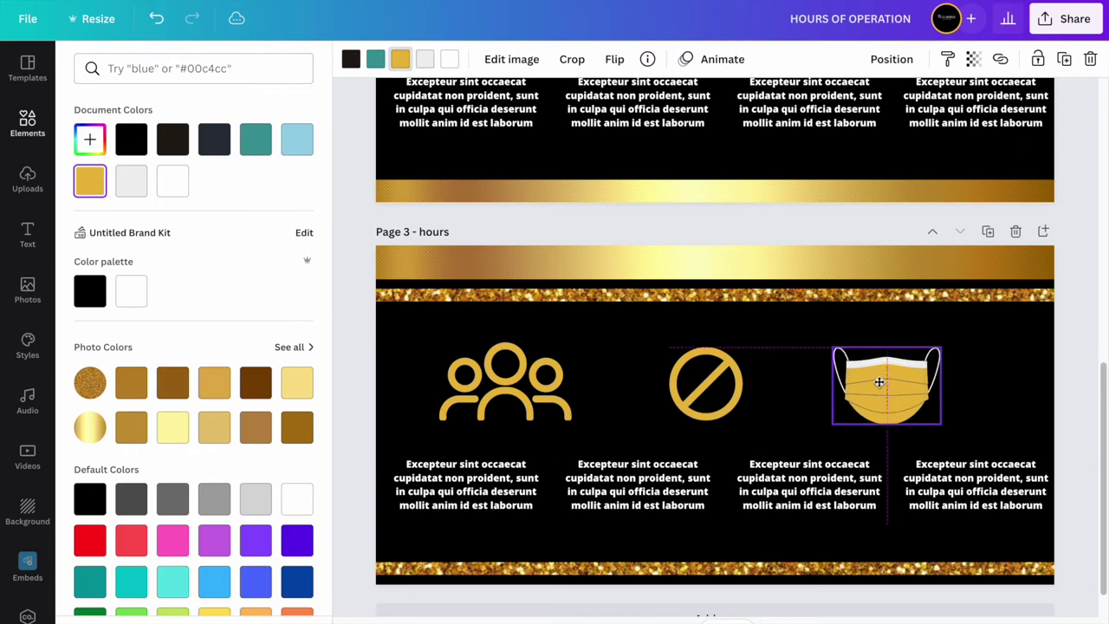
pyautogui.moveTo(945, 421); pyautogui.dragTo(936, 417)
pyautogui.click(994, 398)
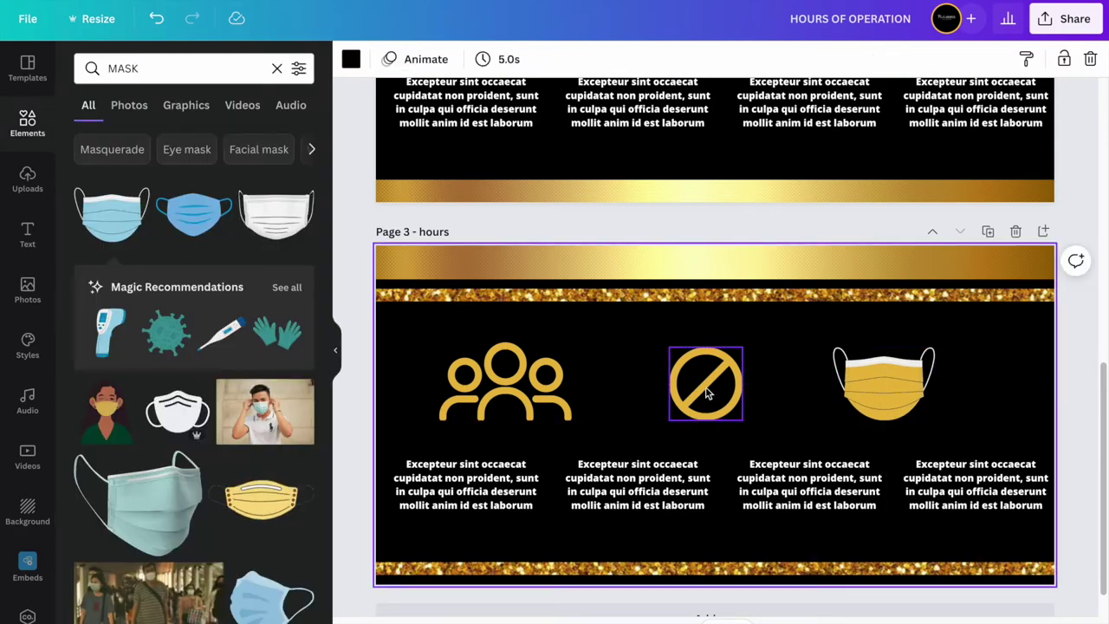
# Even out the spacing of the three icons and shrink the group icon to match the height of the others.
pyautogui.moveTo(707, 394); pyautogui.dragTo(702, 394)
pyautogui.moveTo(985, 387); pyautogui.dragTo(520, 375)
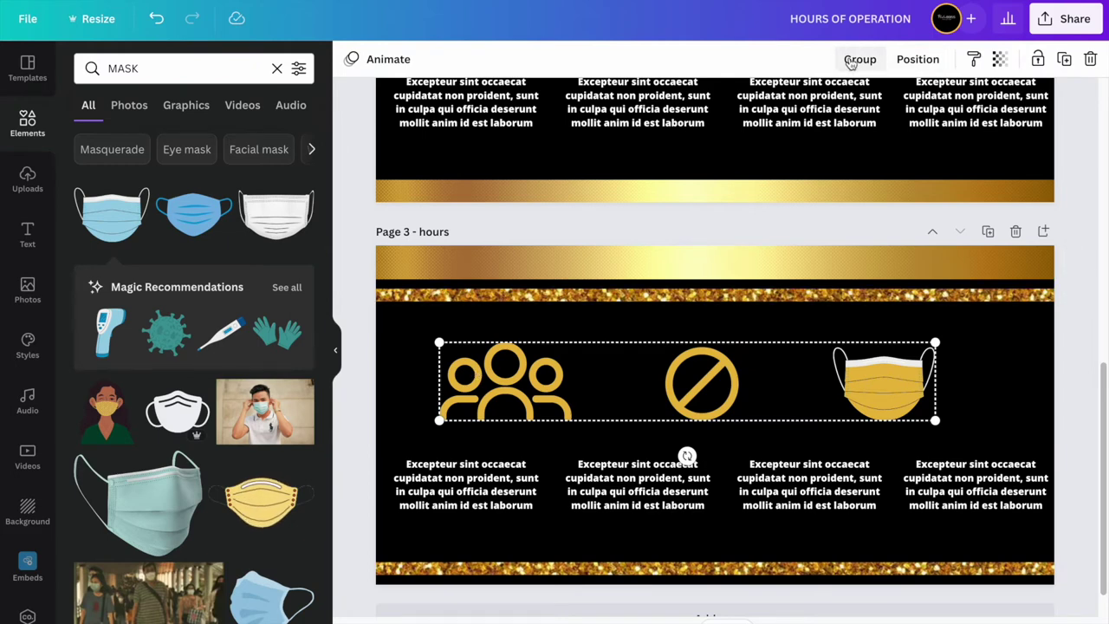
pyautogui.click(828, 384)
pyautogui.moveTo(697, 385); pyautogui.dragTo(674, 385)
pyautogui.moveTo(505, 384); pyautogui.dragTo(520, 385)
pyautogui.moveTo(671, 391); pyautogui.dragTo(693, 391)
pyautogui.click(984, 390)
pyautogui.click(520, 381)
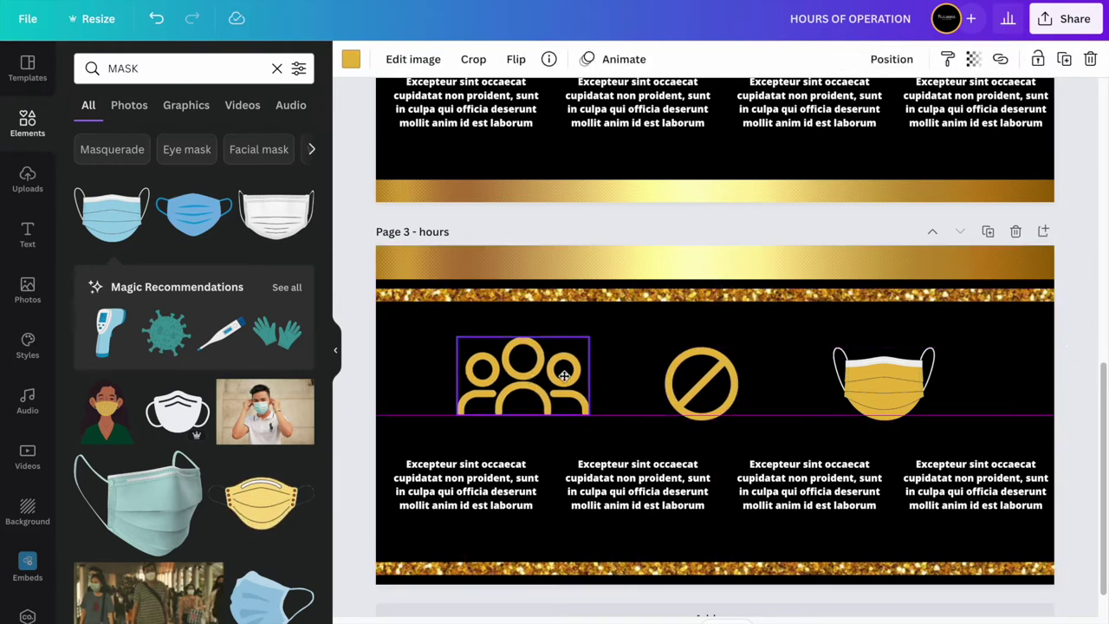
pyautogui.moveTo(590, 337); pyautogui.dragTo(588, 351)
pyautogui.click(1003, 391)
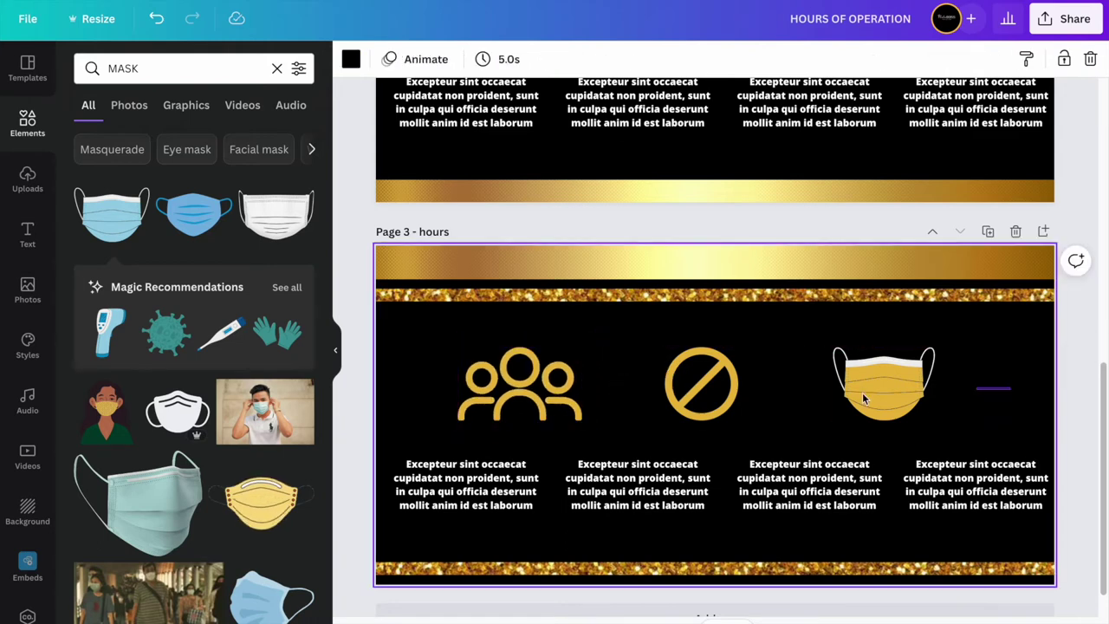
# Group the three icons, enlarge the group and centre it across the page.
pyautogui.moveTo(1002, 390); pyautogui.dragTo(433, 424)
pyautogui.hotkey('ctrl', 'g')
pyautogui.moveTo(947, 435); pyautogui.dragTo(1014, 440)
pyautogui.moveTo(815, 411); pyautogui.dragTo(787, 404)
# Delete the third placeholder text block and move the first two beneath the group icon and the prohibition circle.
pyautogui.click(772, 495)
pyautogui.press('Delete')
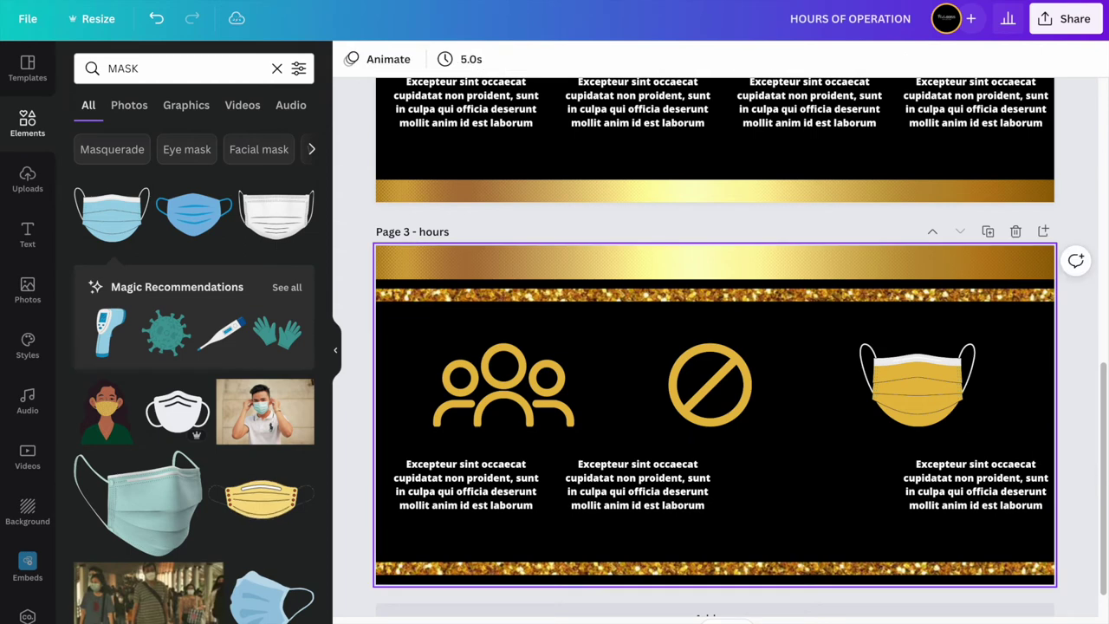
pyautogui.moveTo(624, 492); pyautogui.dragTo(706, 480)
pyautogui.moveTo(466, 487); pyautogui.dragTo(511, 475)
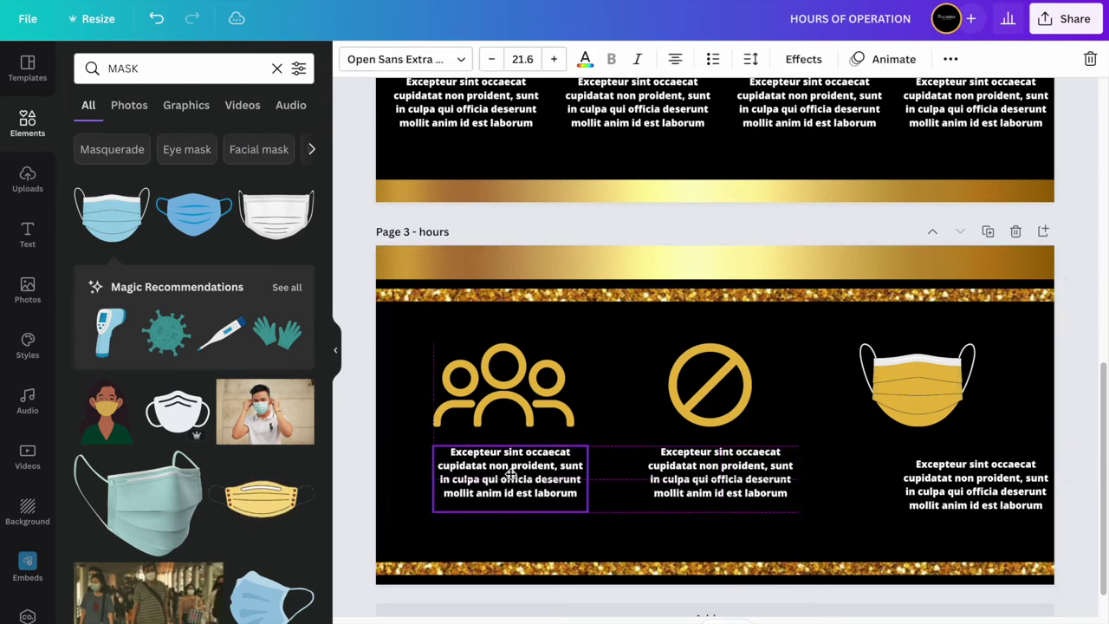